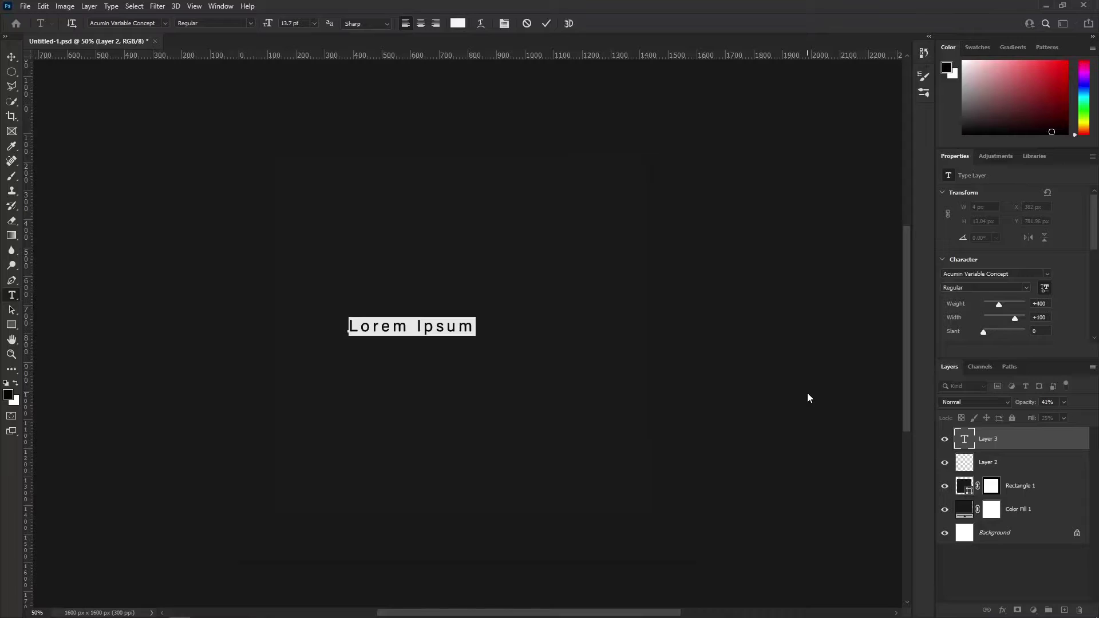
- Replace the sample text with S, then duplicate it into a second layer reading P
text(S)
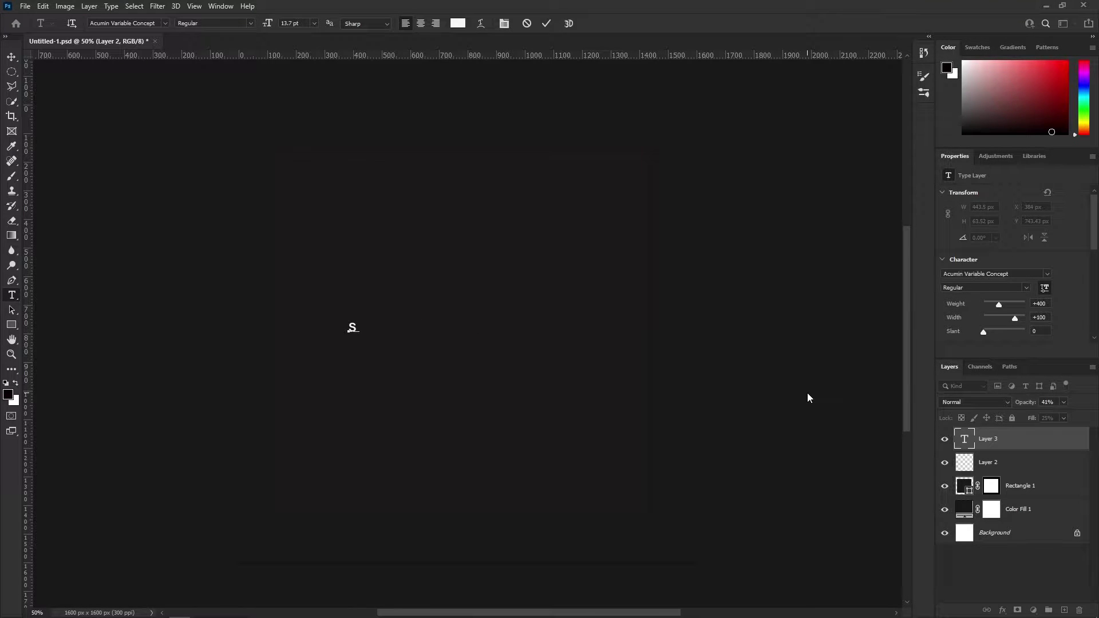
text(S)
click(548, 24)
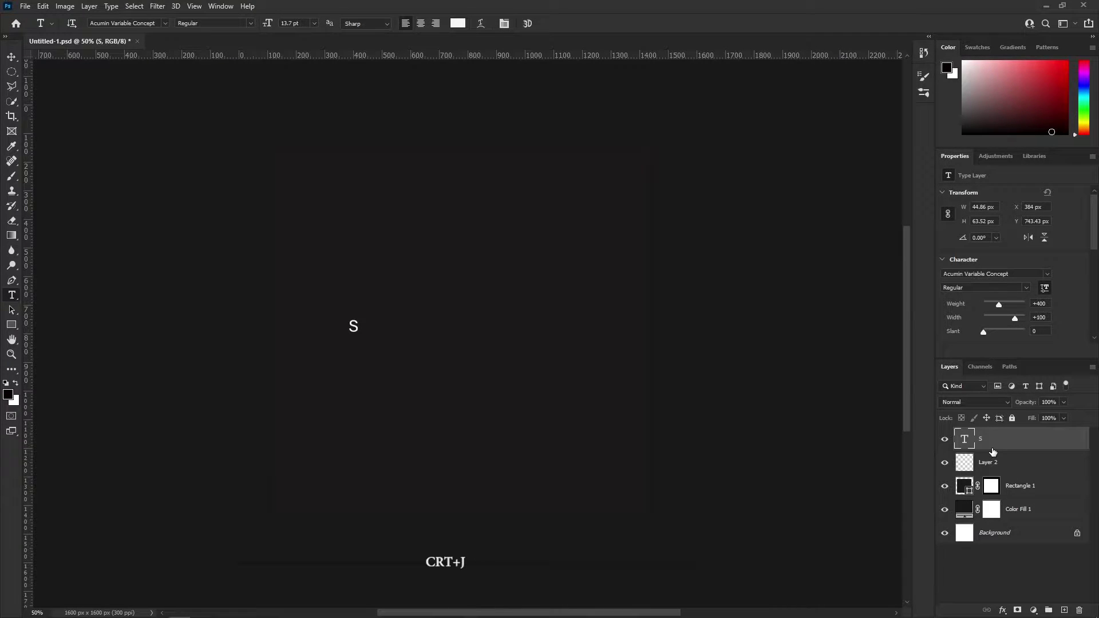
key(ctrl+j)
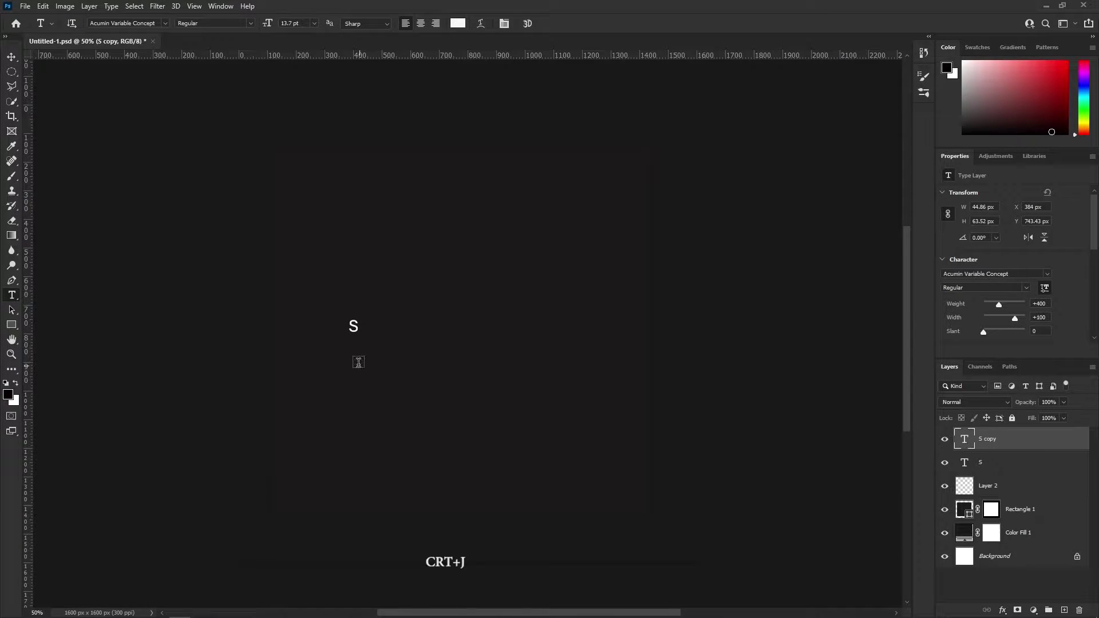
click(357, 327)
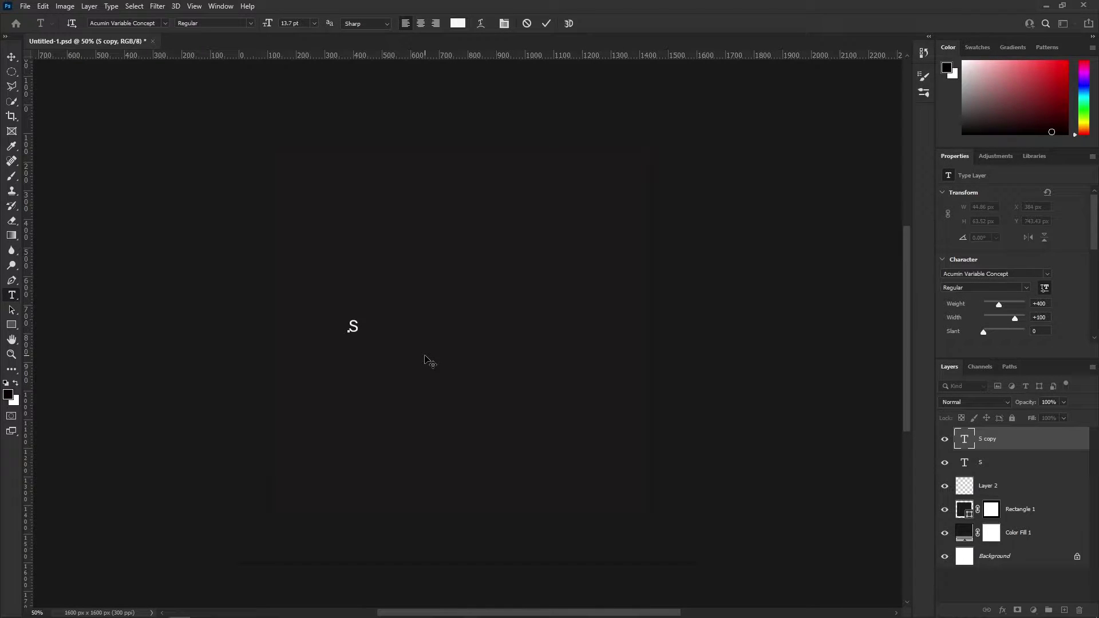
key(BackSpace)
text(B)
click(544, 23)
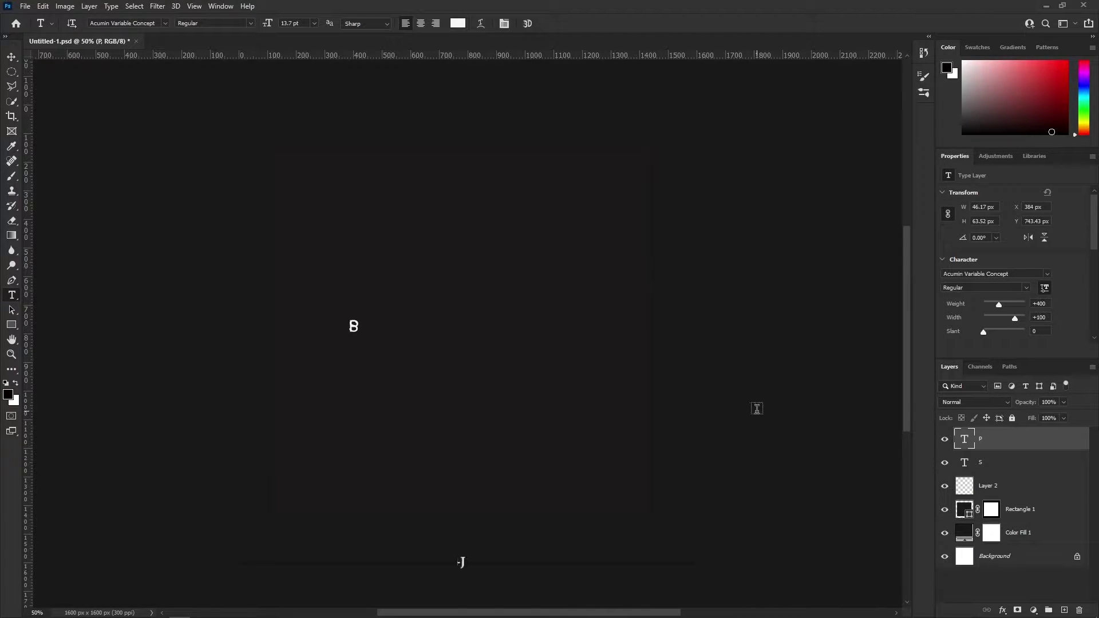
- Duplicate the letter layer three more times, editing the copies to E, E and D
key(ctrl+j)
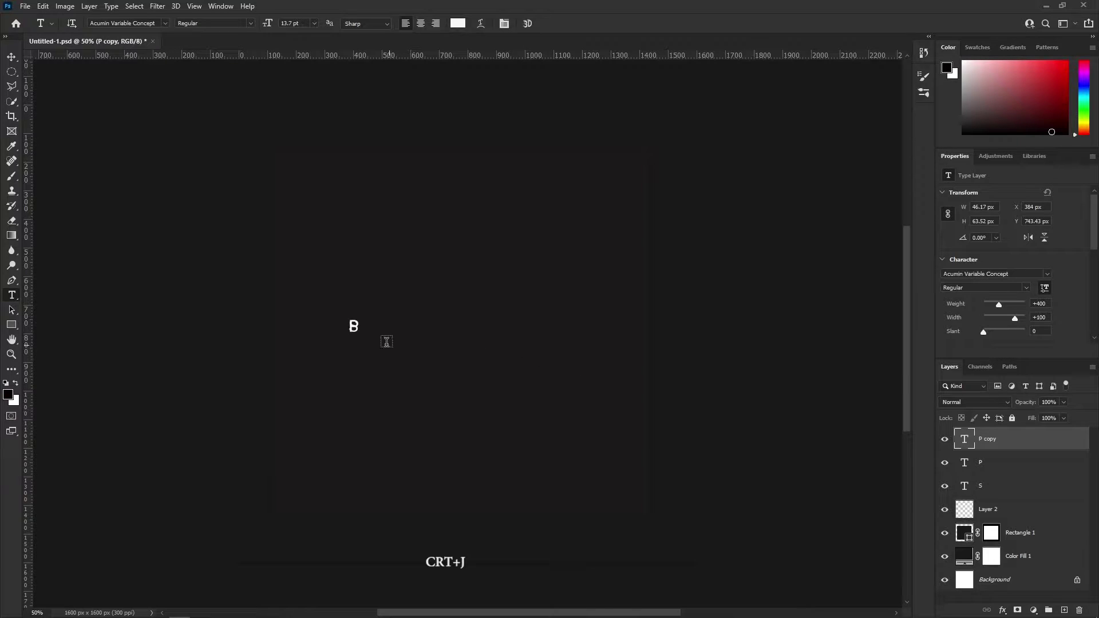
click(355, 328)
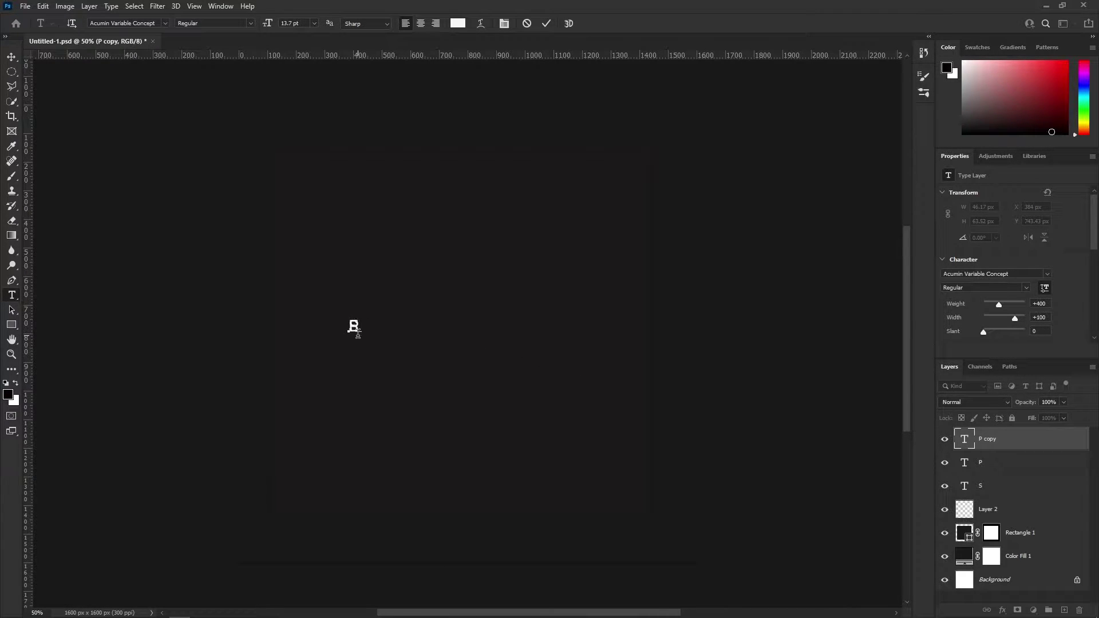
click(546, 24)
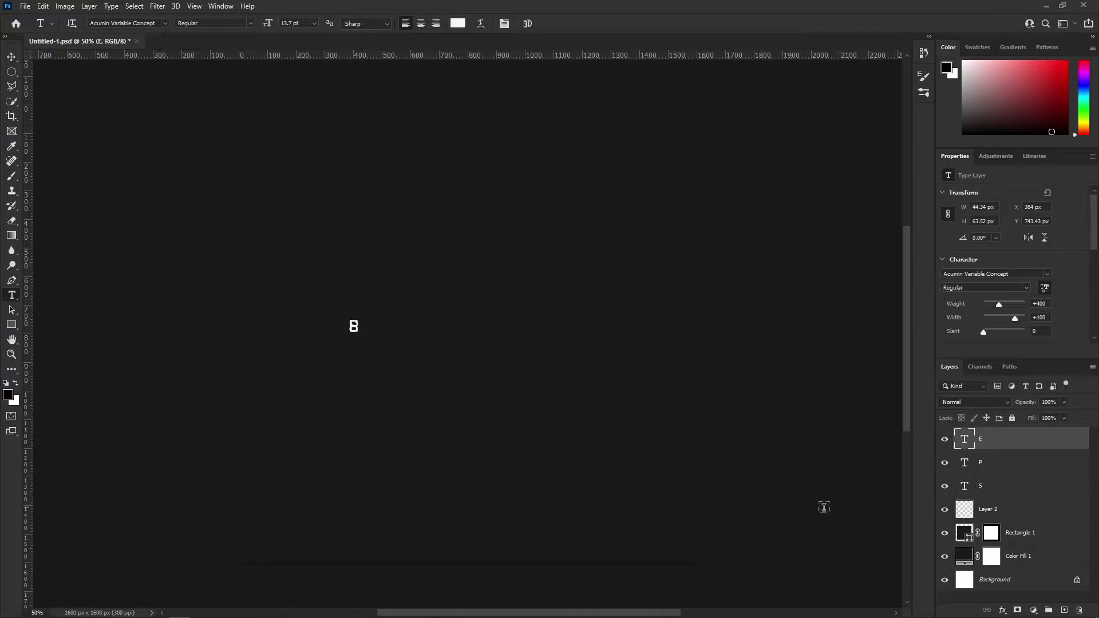
key(ctrl+j)
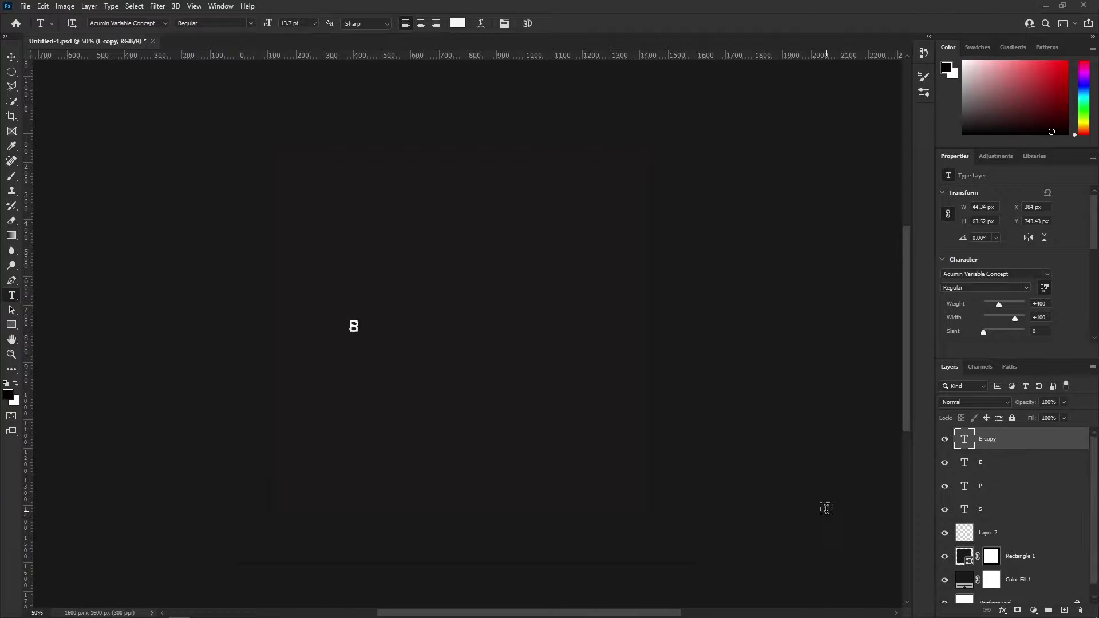
click(354, 324)
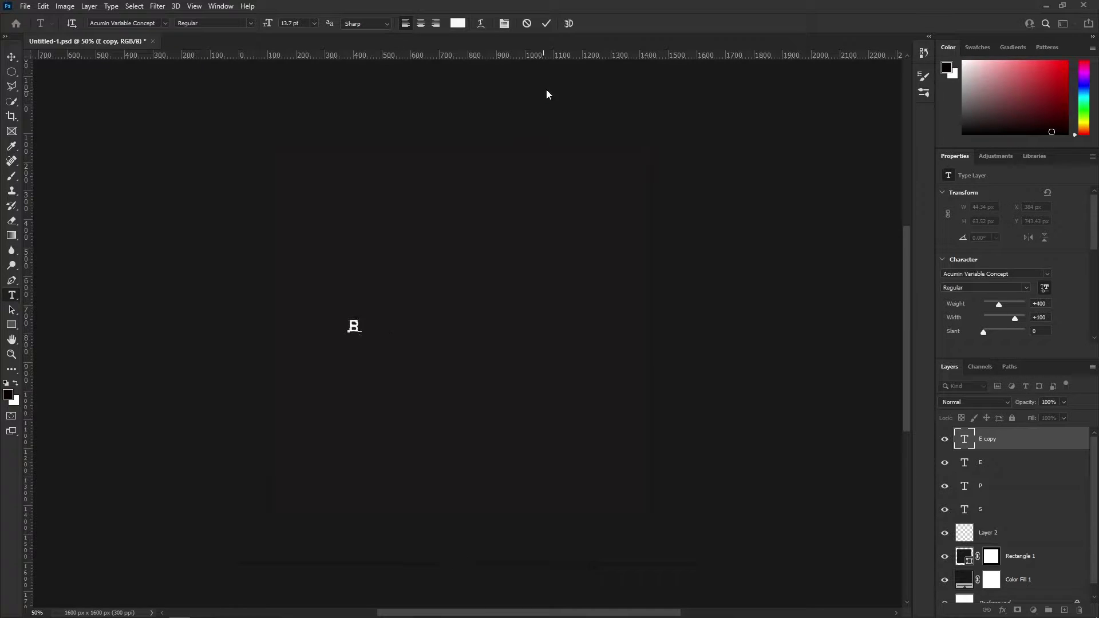
click(547, 24)
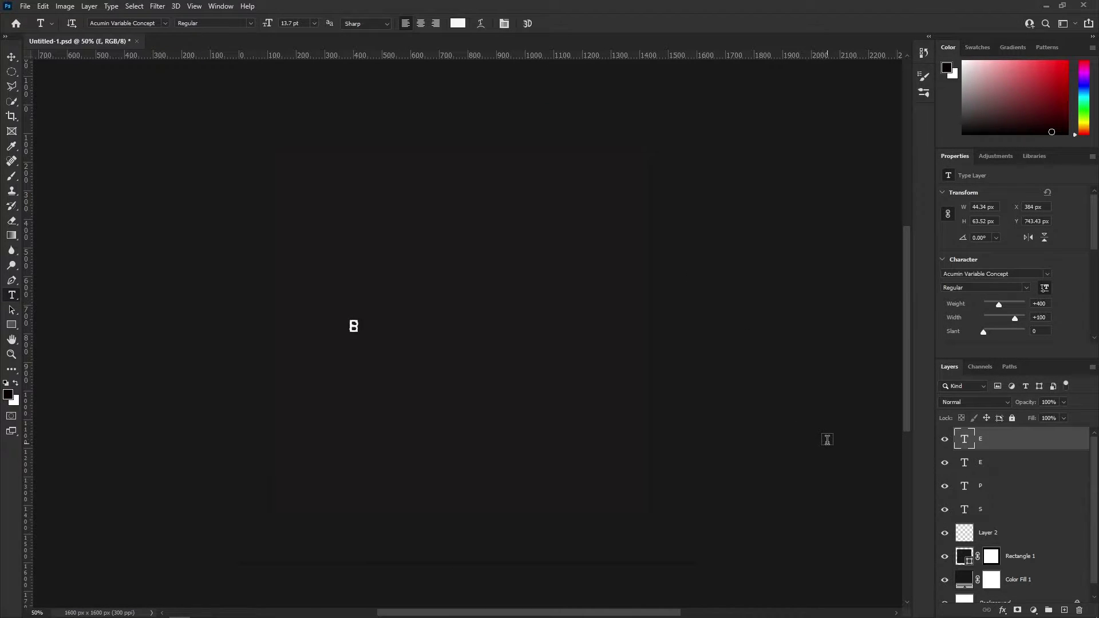
key(ctrl+j)
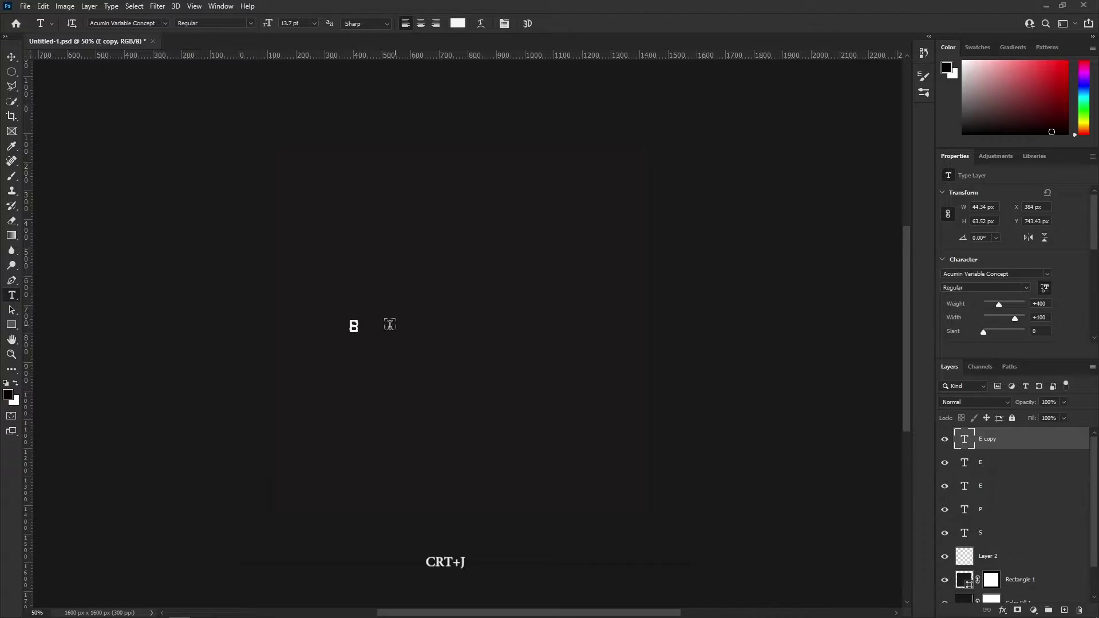
click(355, 326)
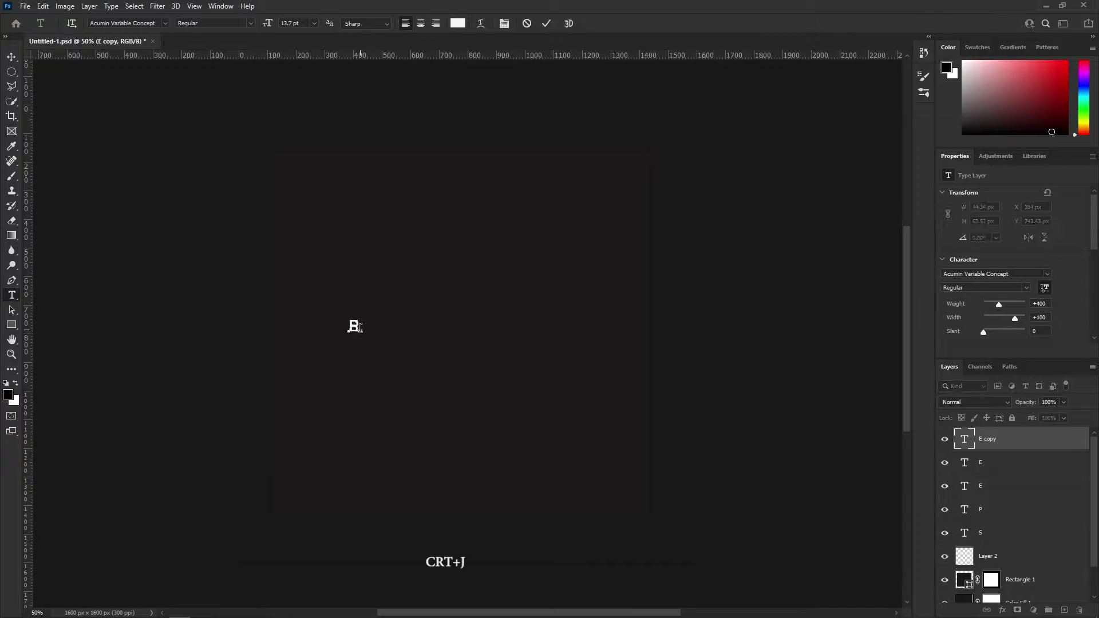
click(549, 23)
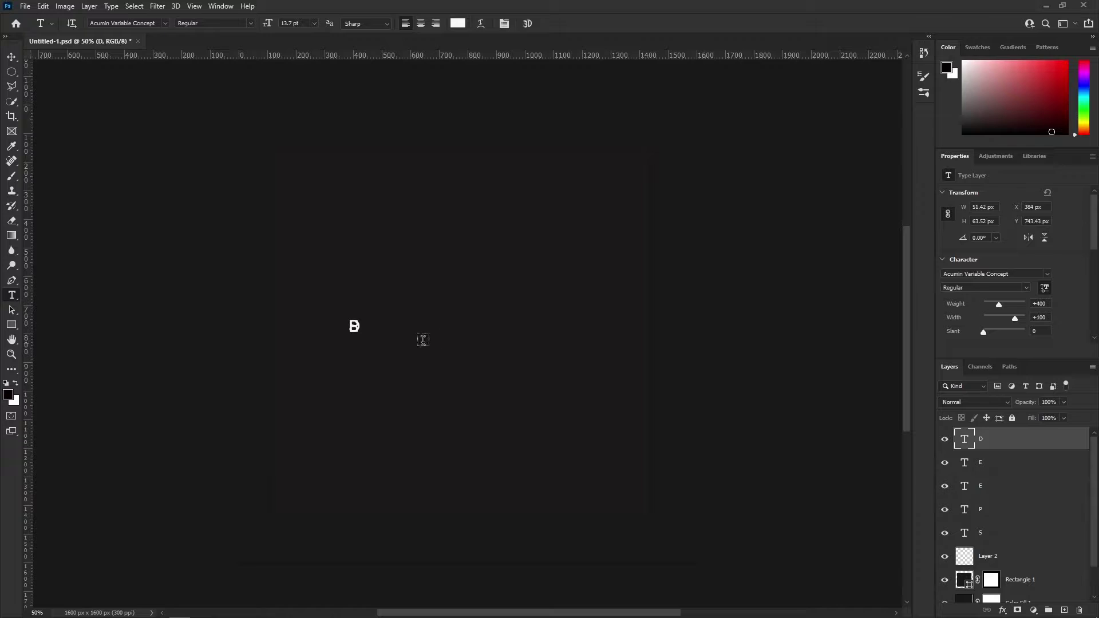
- Drag the D far to the right and place one E just left of it
click(12, 57)
drag(356, 327, 498, 326)
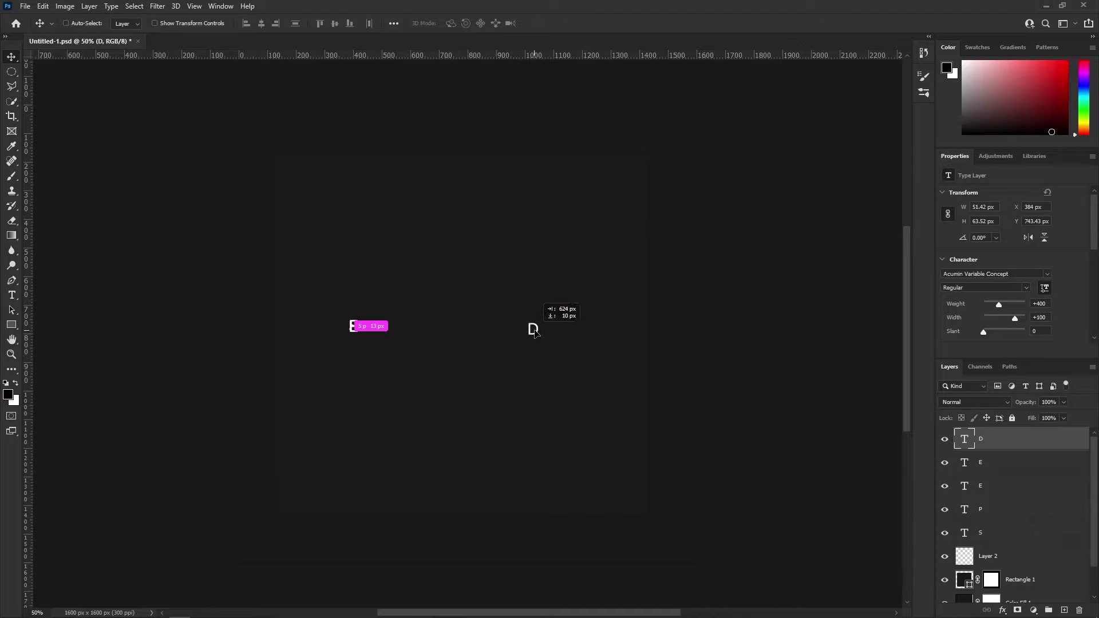
drag(498, 326, 543, 328)
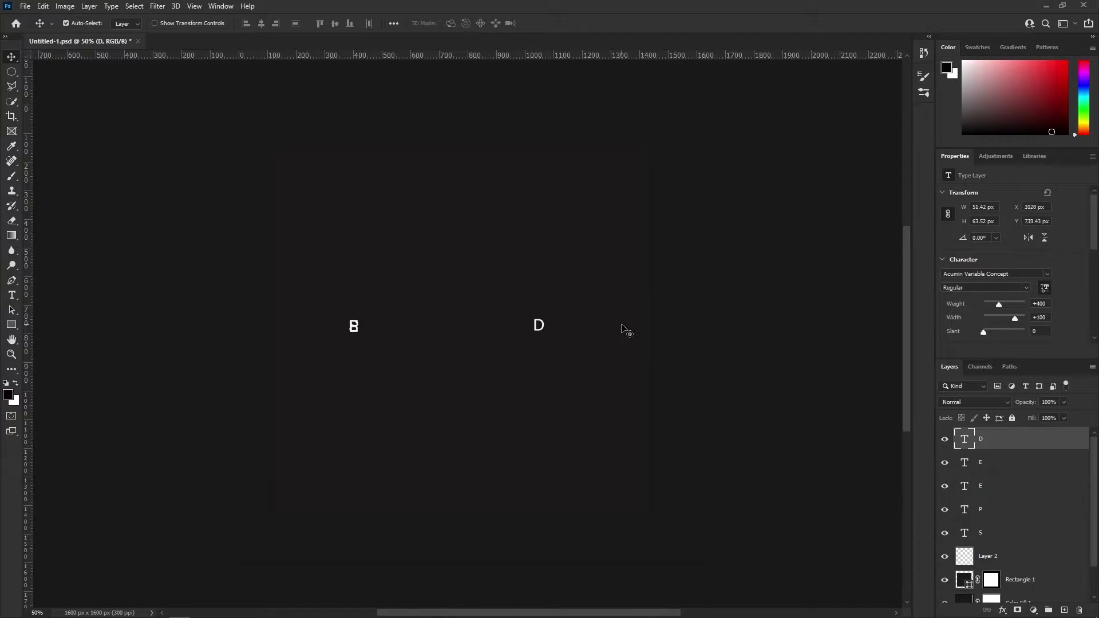
key(ctrl)
click(1013, 470)
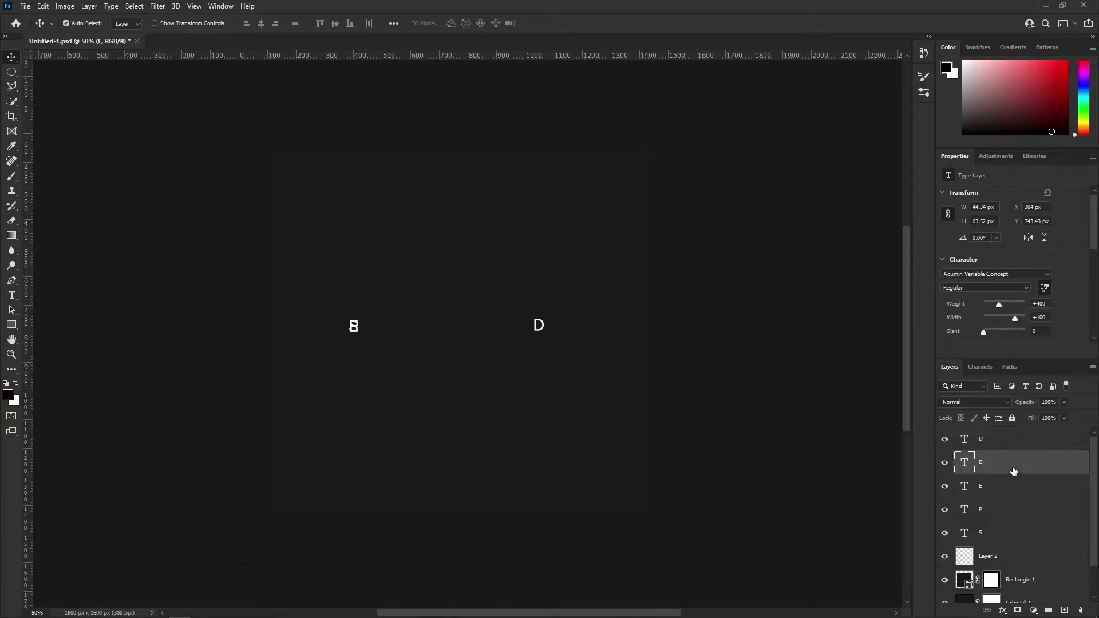
drag(355, 328, 519, 329)
- Move the second E beside the first E and slide the P rightward
click(991, 493)
drag(356, 335, 367, 328)
key(shift+Right)
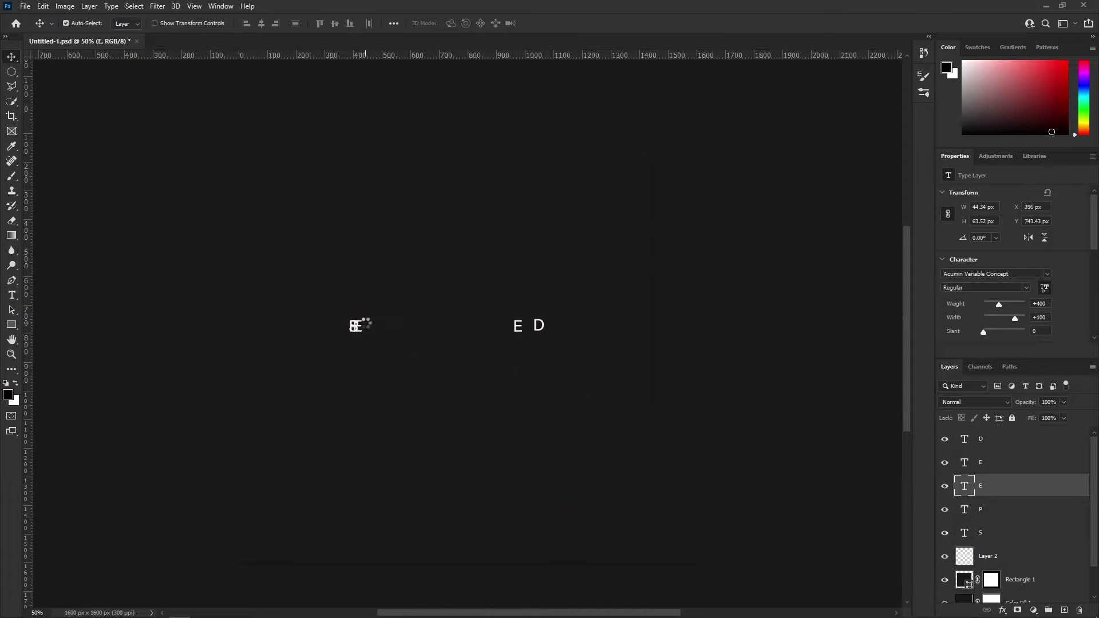
key(shift+Right)
key(shift+Right)
key(Right)
key(Right)
key(Right)
drag(372, 330, 493, 326)
click(1011, 511)
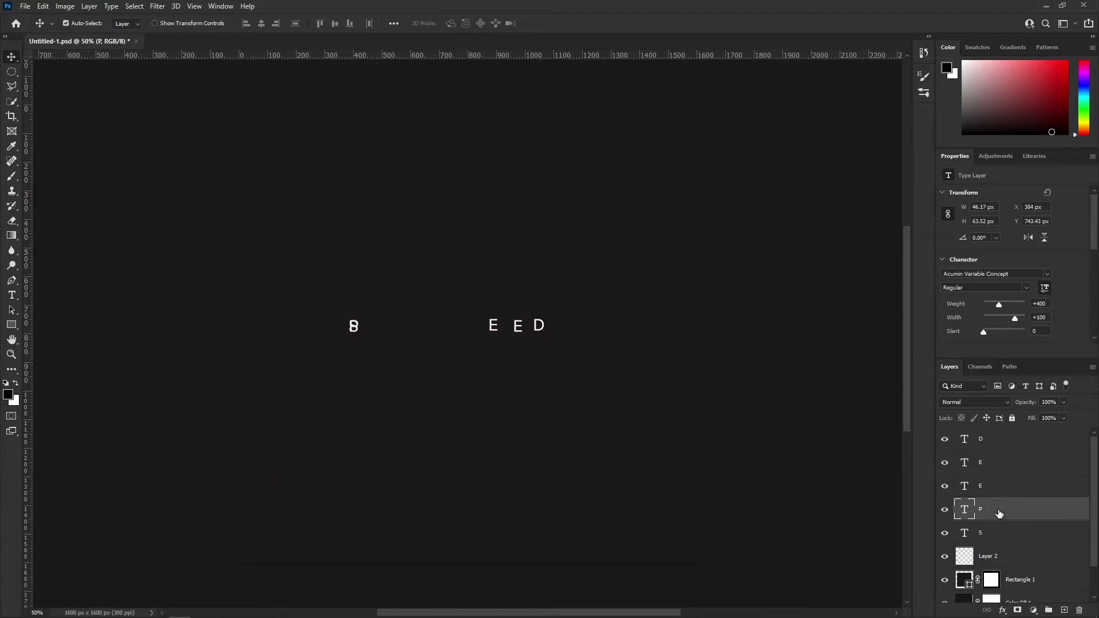
drag(358, 325, 444, 328)
key(ctrl)
- Nudge the S right and the P left so the two sit close together
click(1000, 535)
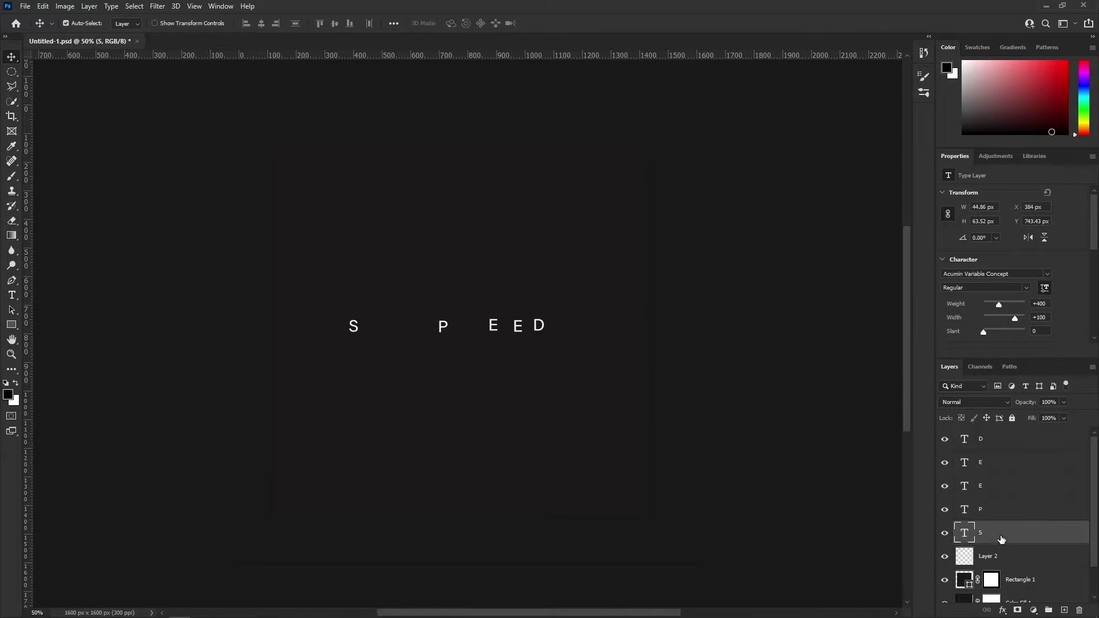
drag(361, 367, 364, 337)
key(ctrl)
key(Right)
key(Right)
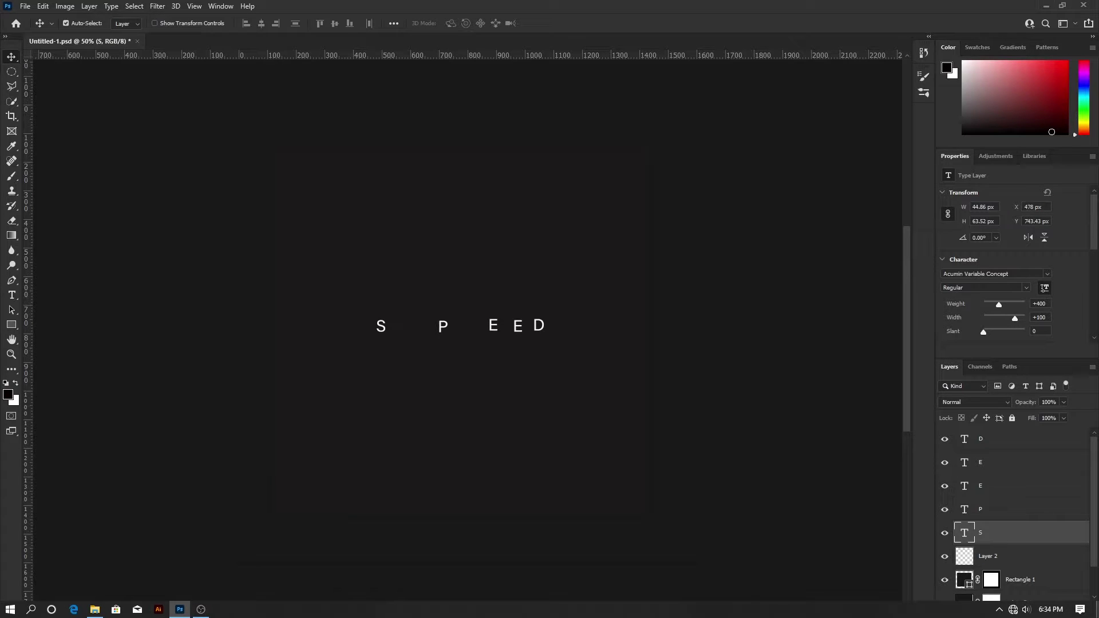
key(shift+Right)
click(994, 515)
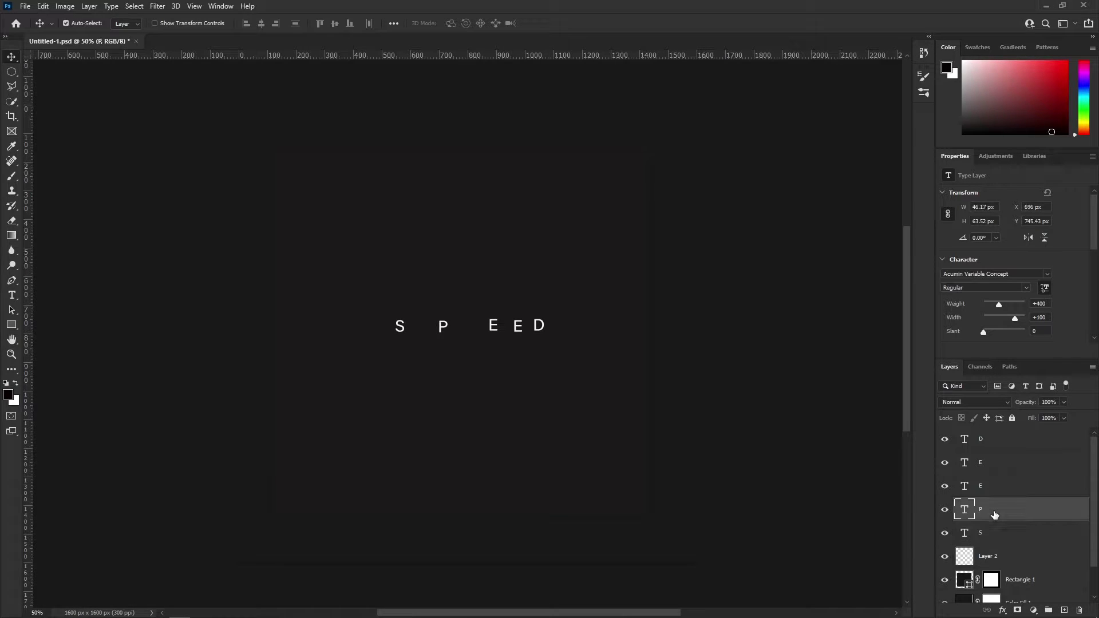
key(shift+Left)
key(shift+Left)
key(shift+Left)
key(shift+Left)
key(shift+Left)
key(Left)
key(Left)
key(Left)
key(Left)
key(Left)
key(Left)
key(shift+Left)
key(shift+Left)
key(shift+Left)
key(Left)
key(Left)
key(Left)
- Drag both E's and the D left so they follow the P evenly
click(971, 491)
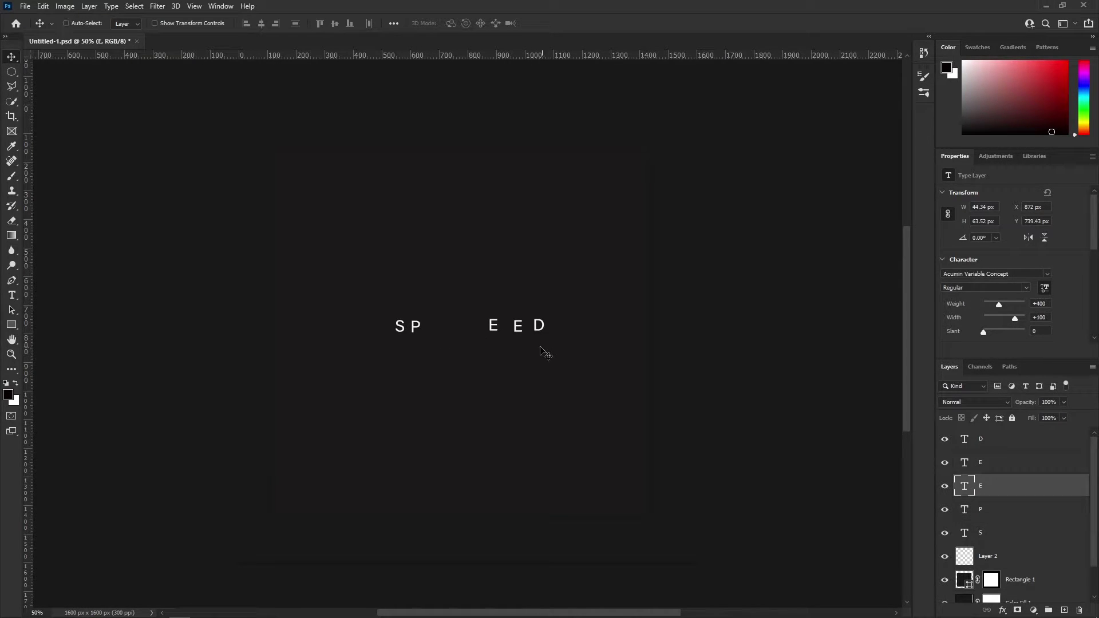
drag(496, 331, 433, 329)
key(ctrl)
click(967, 464)
drag(518, 328, 445, 331)
click(978, 440)
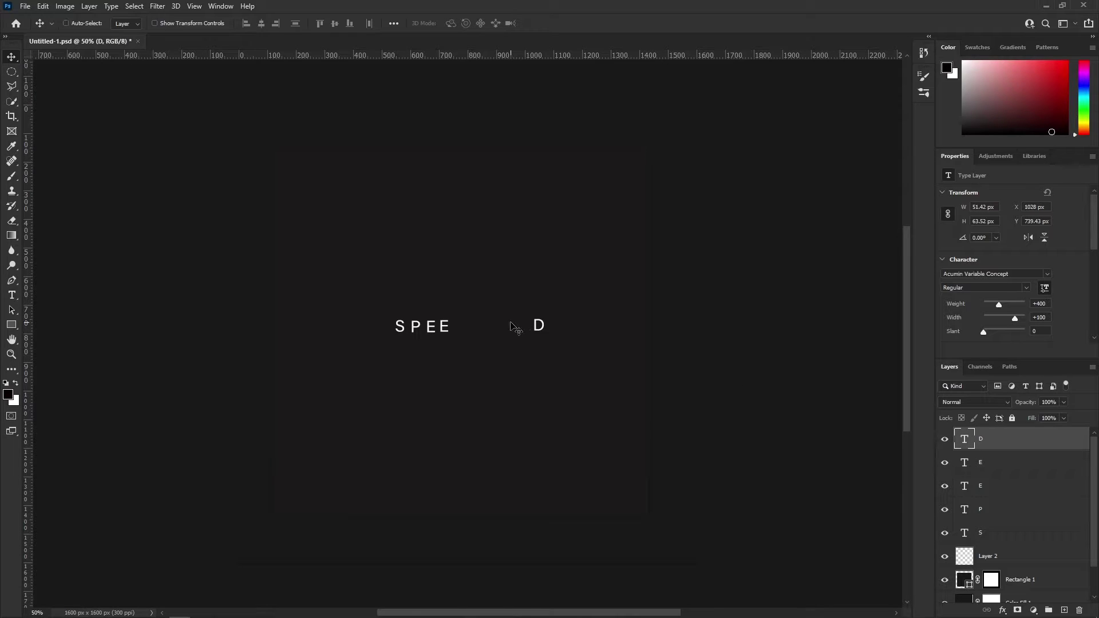
drag(538, 328, 471, 328)
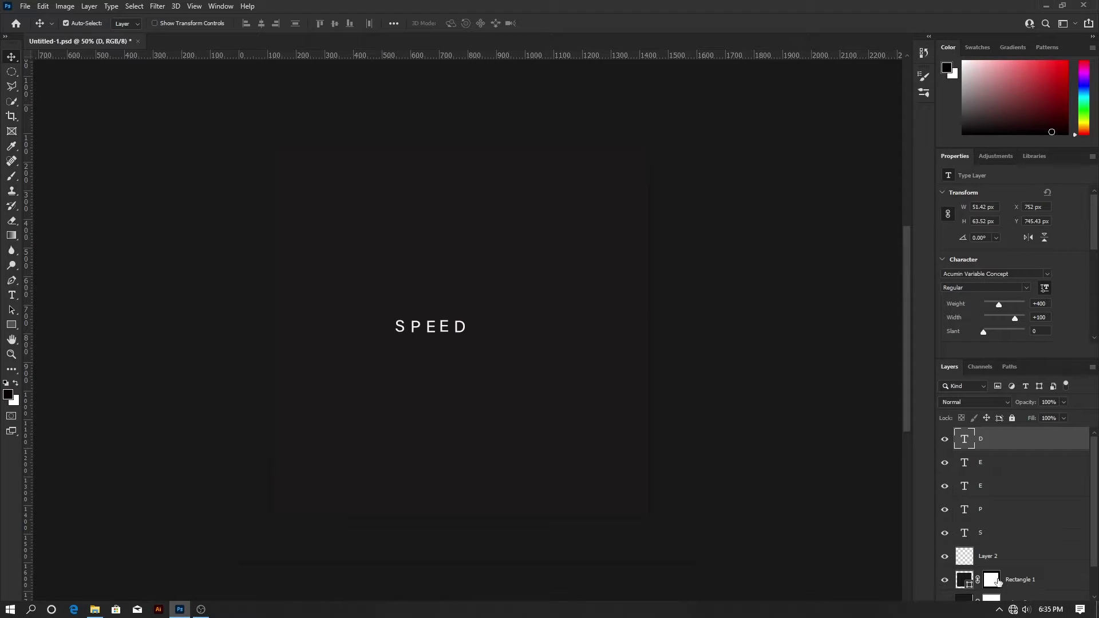
- Select all five letter layers and scale them together to about 176%
ctrl+click(991, 538)
ctrl+click(985, 507)
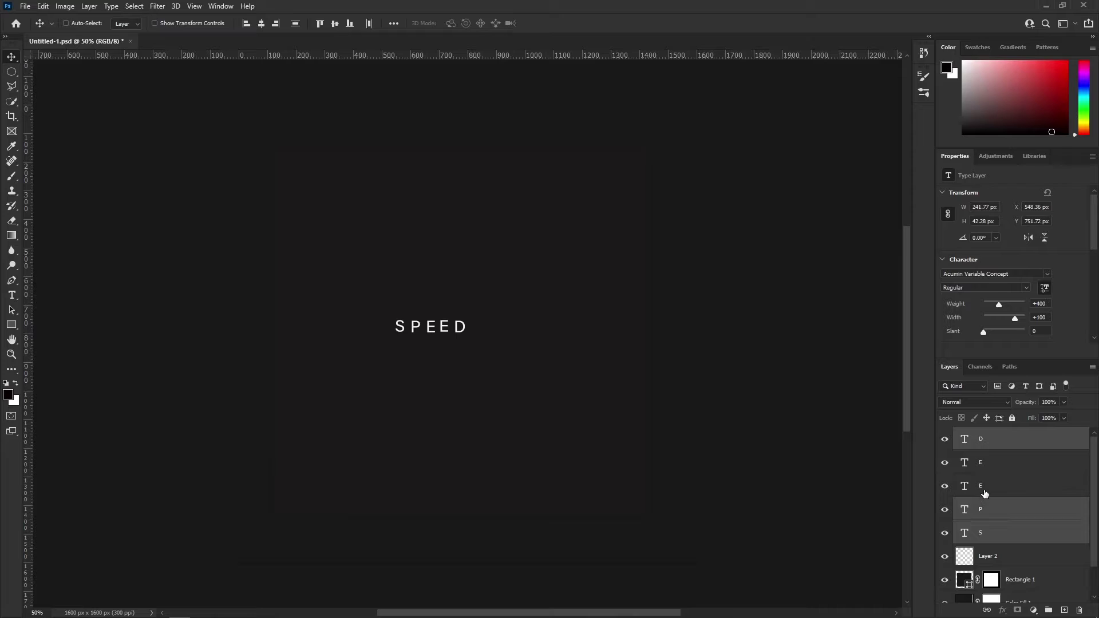
ctrl+click(982, 488)
ctrl+click(983, 466)
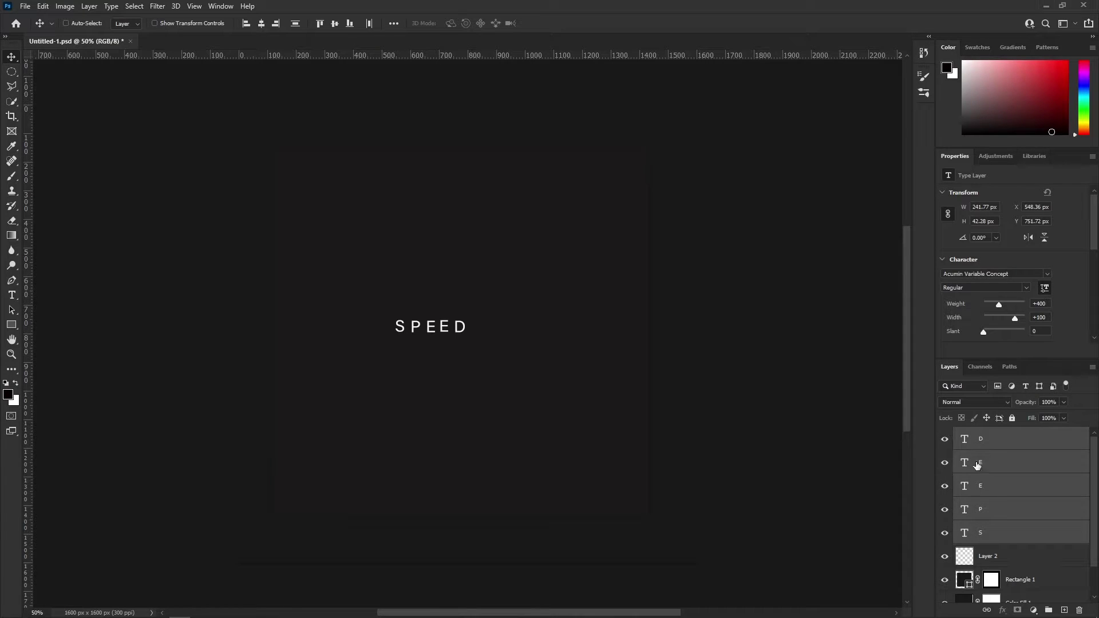
key(ctrl+t)
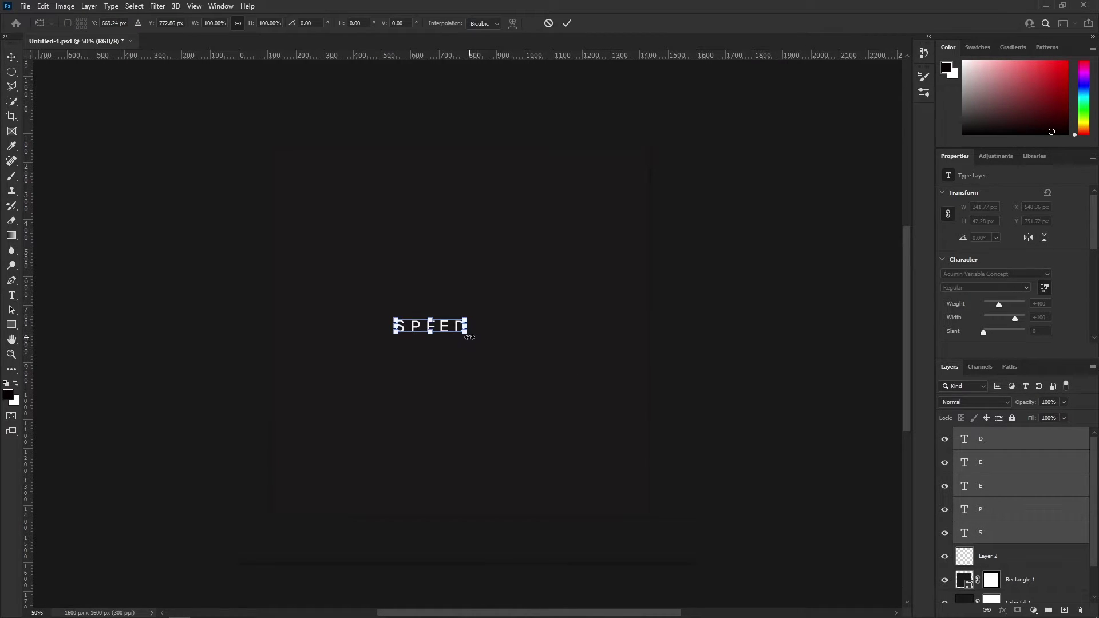
drag(467, 336, 520, 353)
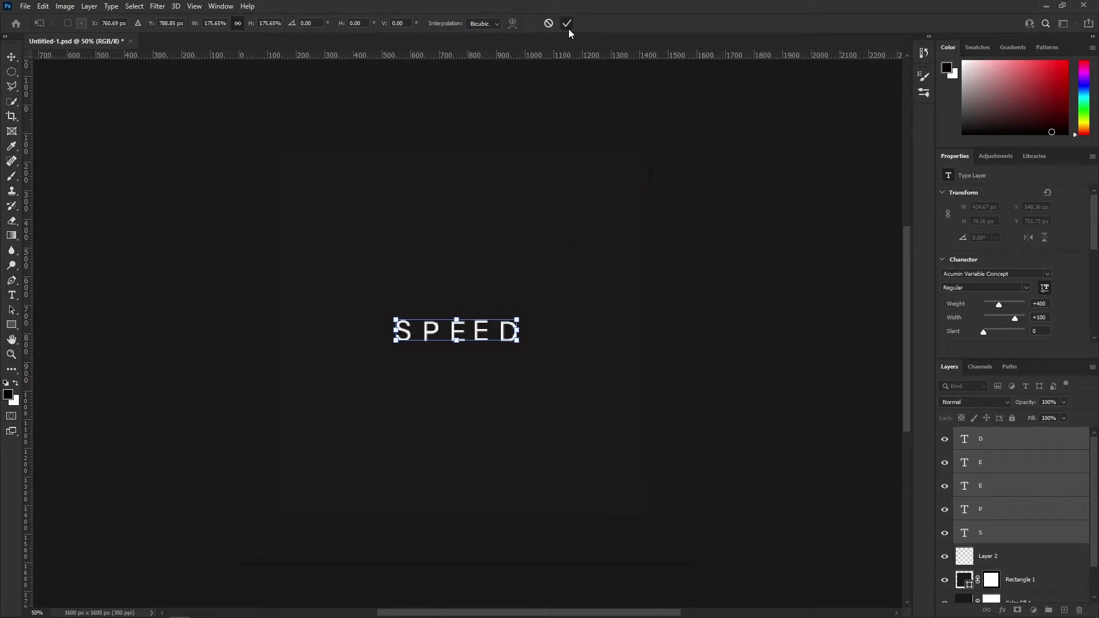
click(568, 29)
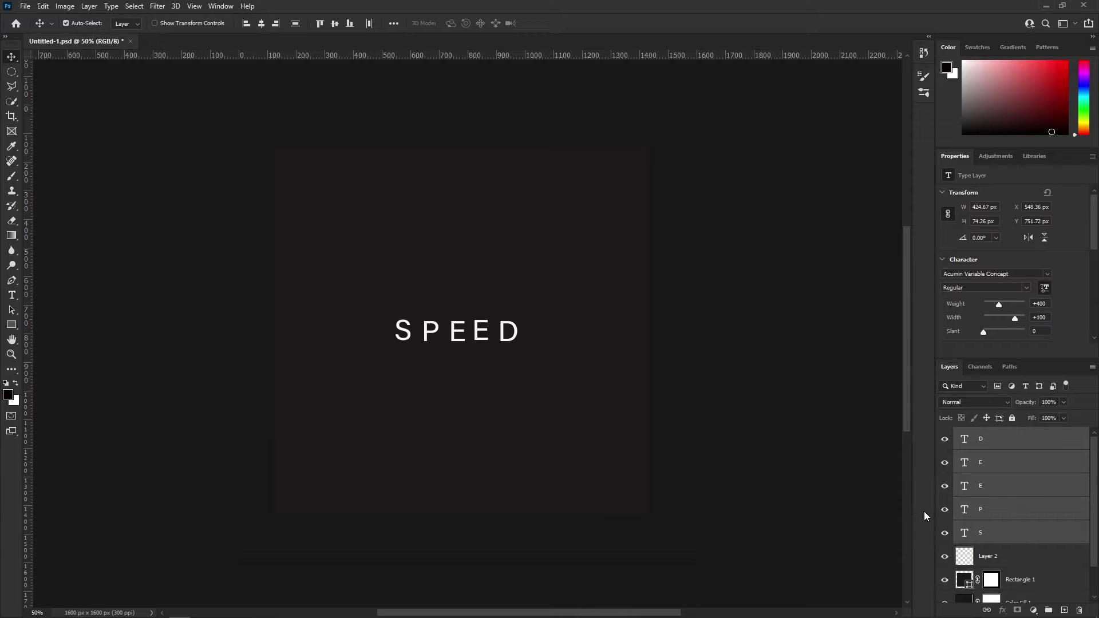
- Select all five letter layers and scale them up to 144.92%
click(990, 539)
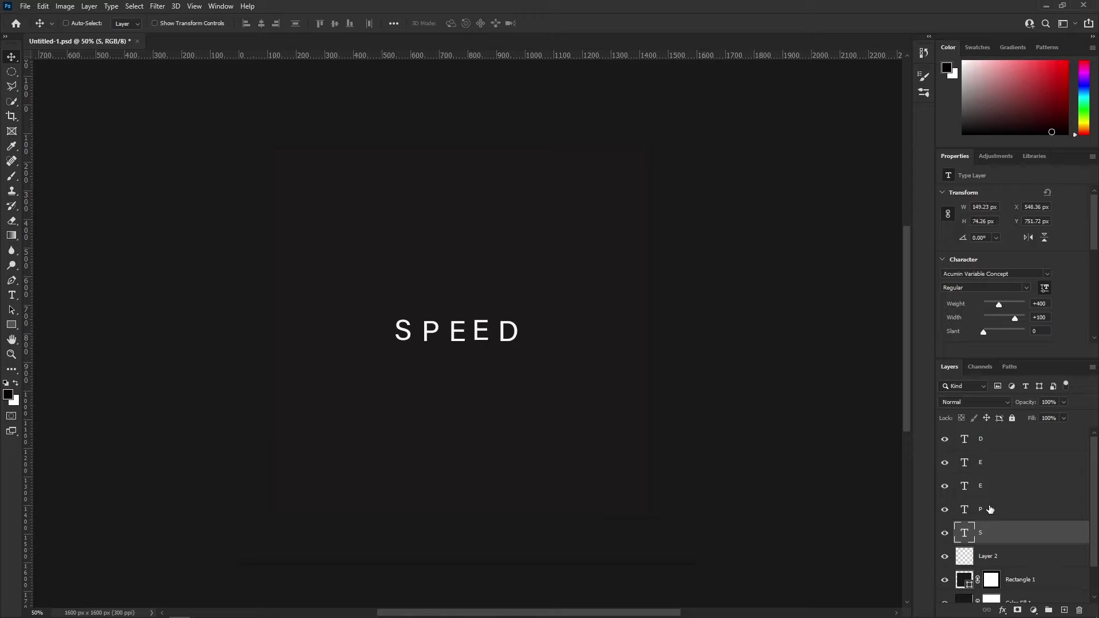
shift+click(992, 512)
shift+click(986, 484)
shift+click(985, 464)
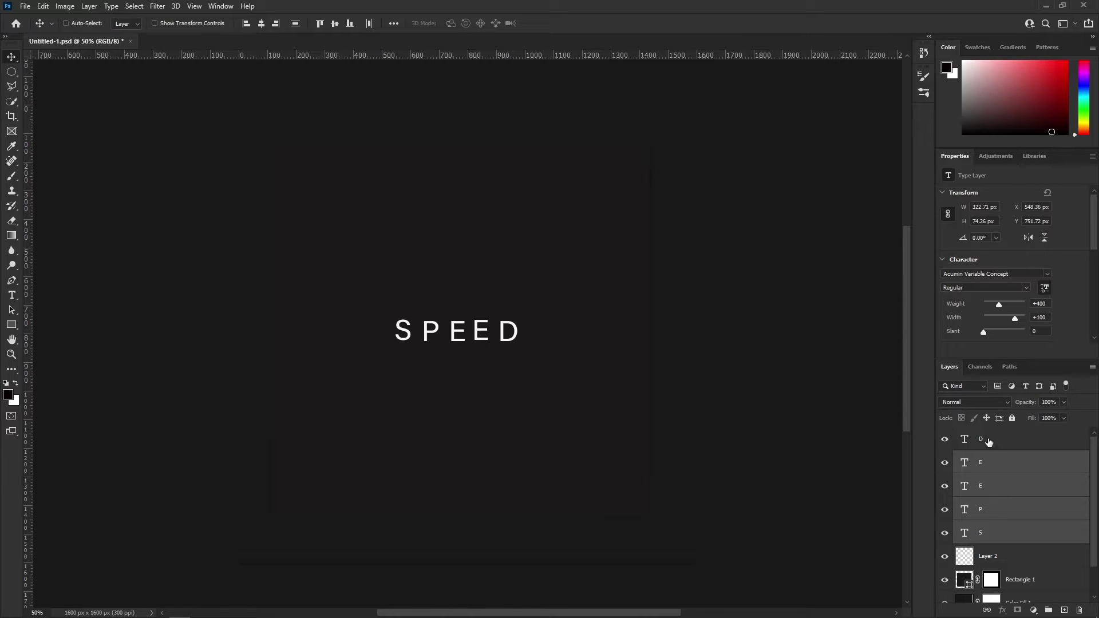
shift+click(988, 441)
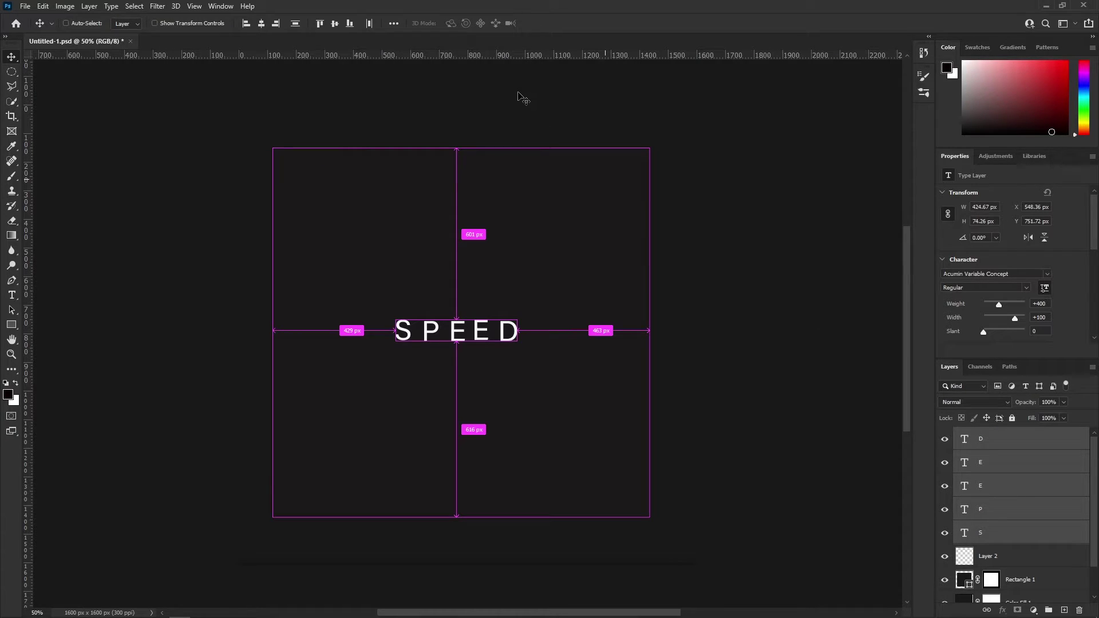
key(ctrl+t)
drag(518, 340, 573, 351)
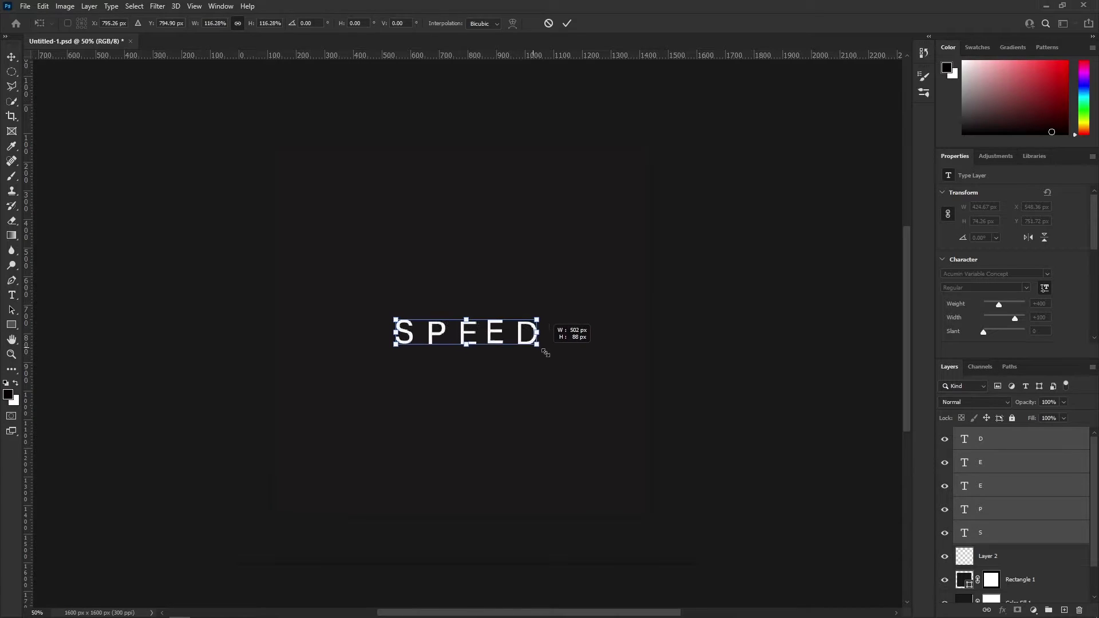
click(565, 24)
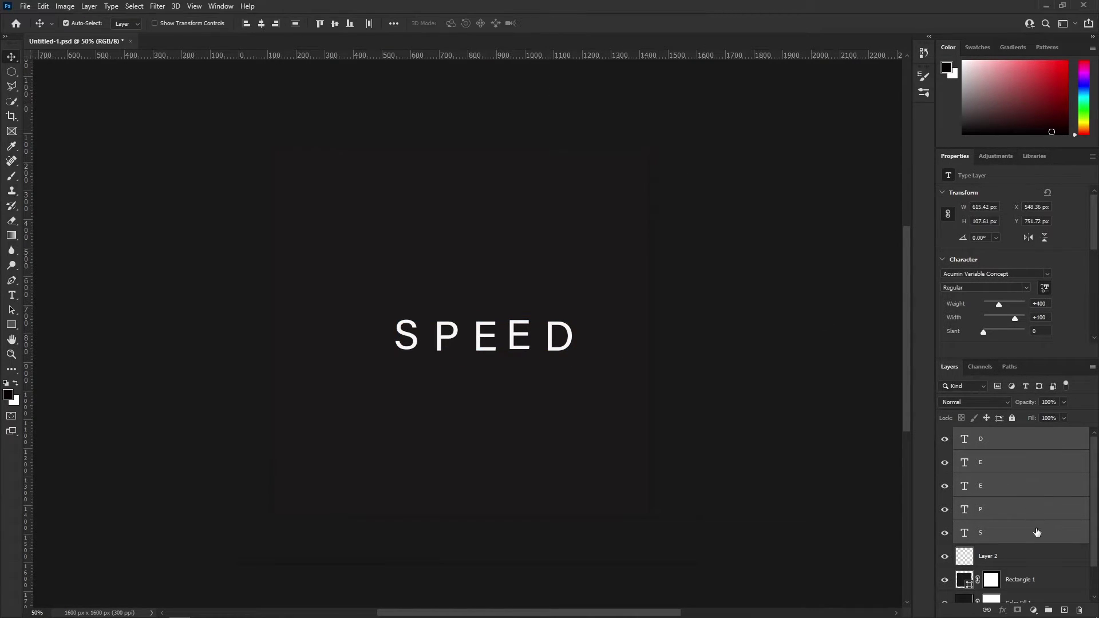
- Nudge the whole word SPEED four pixels left toward the canvas centre
key(Left)
key(Left)
key(Left)
key(Left)
key(Left)
key(Left)
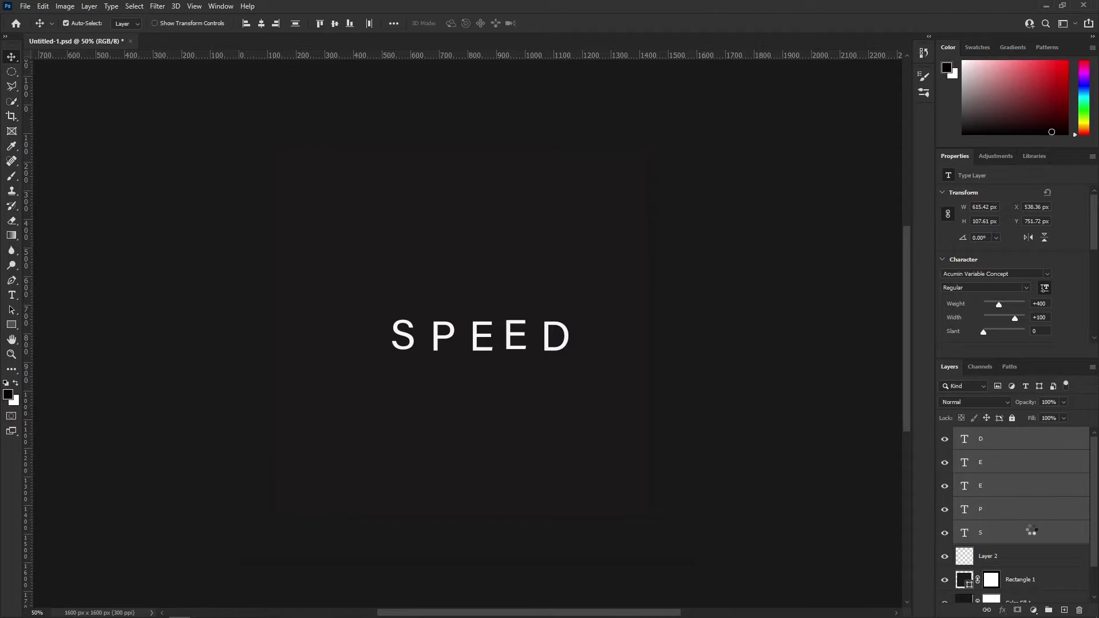
key(Left)
key(Left)
key(Left)
key(Left)
key(Left)
key(Left)
key(Left)
key(Left)
key(Left)
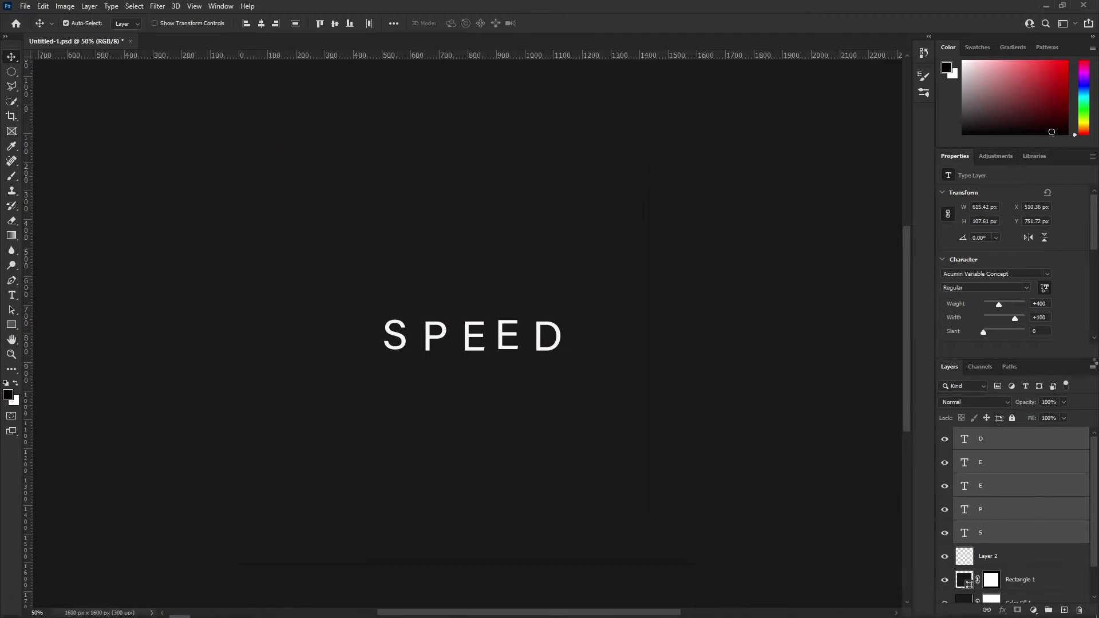
key(Left)
key(Left)
key(Left)
key(Left)
key(Left)
key(Left)
key(Left)
key(Left)
key(Left)
key(Left)
key(Left)
key(Left)
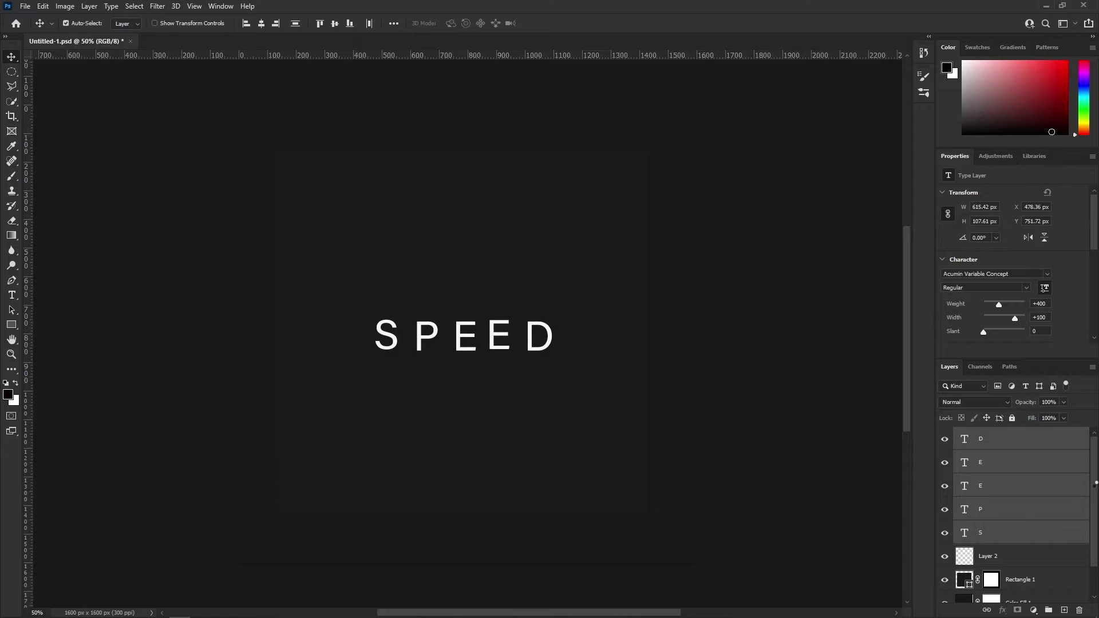
key(Left)
key(Left)
key(Left)
key(Left)
key(Left)
key(Left)
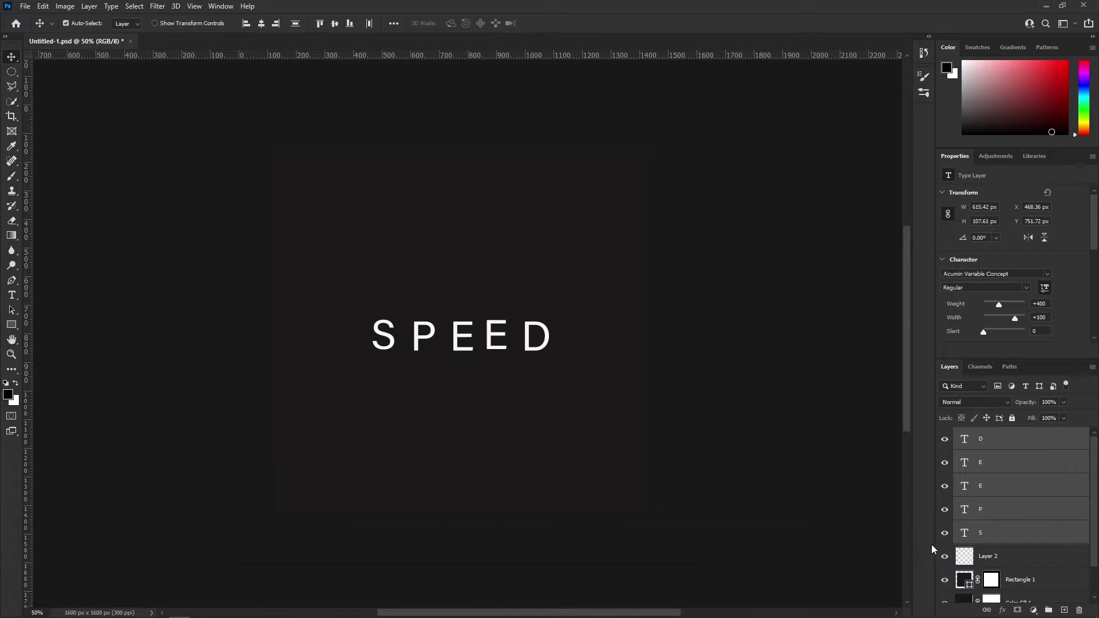
- Nudge the P and the first E left, tight against the preceding letters
click(982, 538)
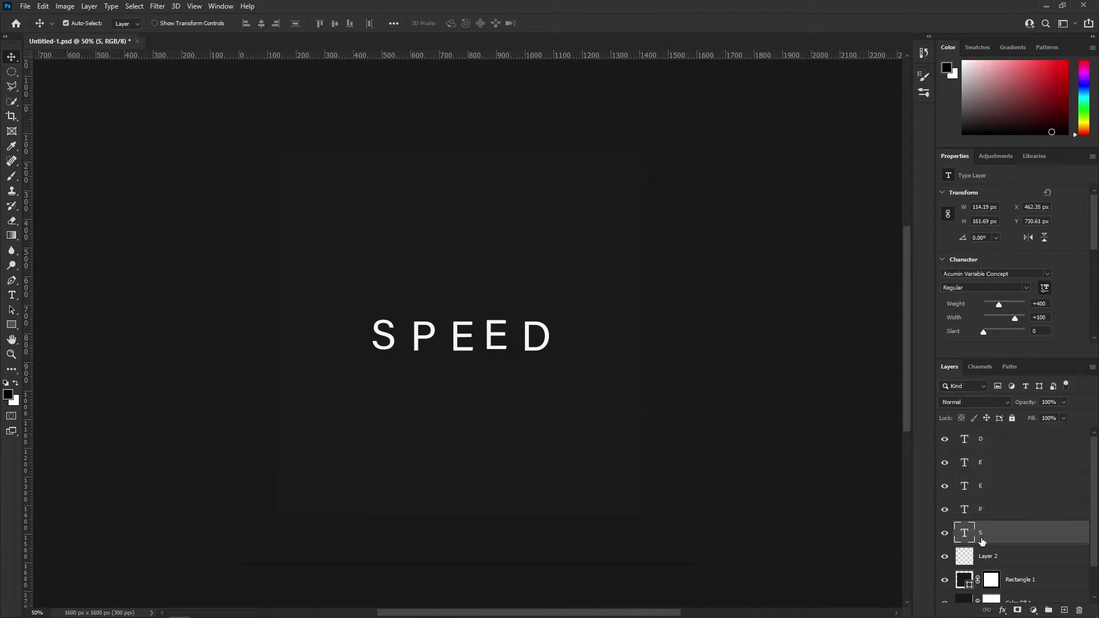
click(982, 516)
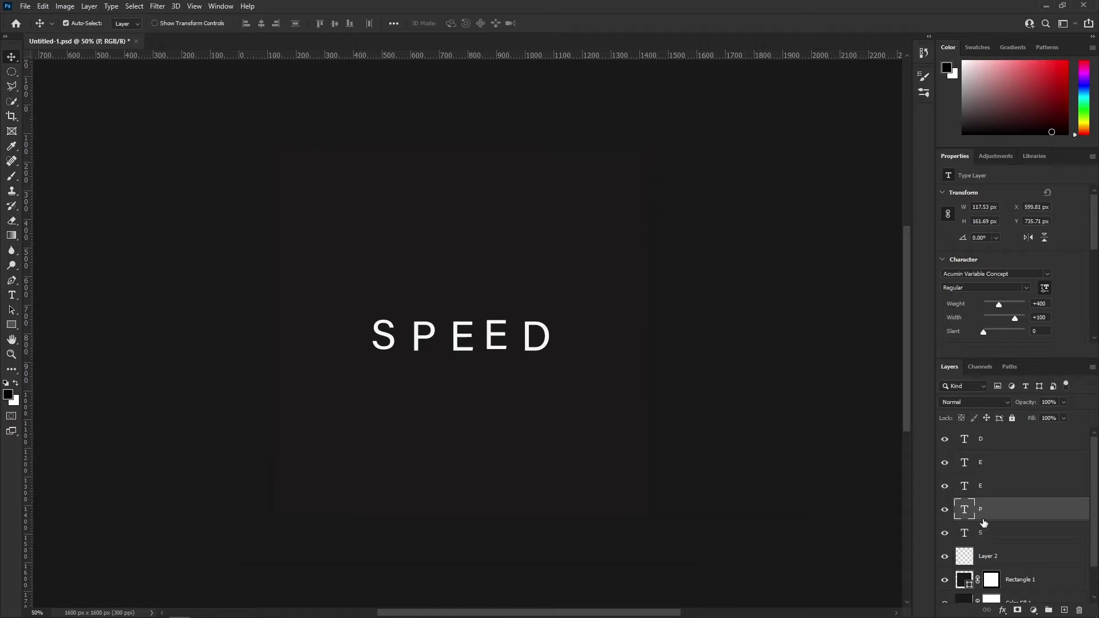
key(Left)
key(Left)
key(Left)
key(Left)
key(Left)
key(Left)
key(Left)
key(Left)
key(Left)
key(Left)
key(Left)
key(Left)
key(Left)
key(Left)
key(Left)
key(Left)
key(Left)
key(Left)
key(Left)
key(Left)
key(Left)
key(Left)
key(Left)
key(Left)
click(995, 485)
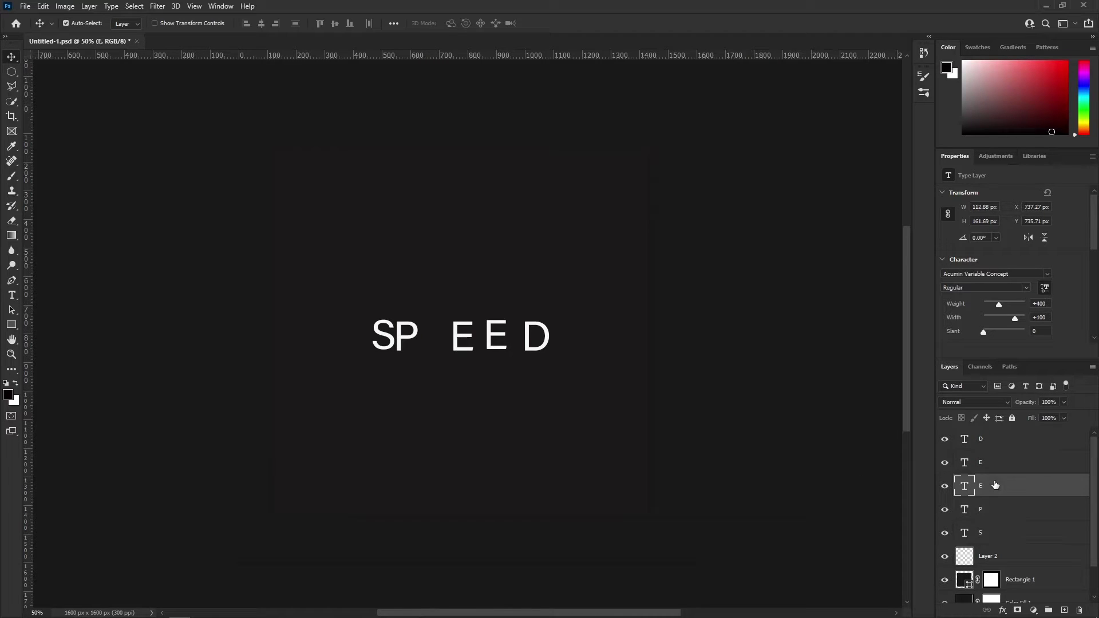
key(Left)
key(Left)
key(Left)
key(Left)
key(Left)
key(Left)
key(Left)
key(Left)
key(Left)
key(Left)
key(Left)
key(Left)
key(Left)
key(Left)
key(Left)
key(Left)
key(Left)
key(Left)
key(Left)
key(Left)
key(Left)
key(Left)
key(Left)
key(Left)
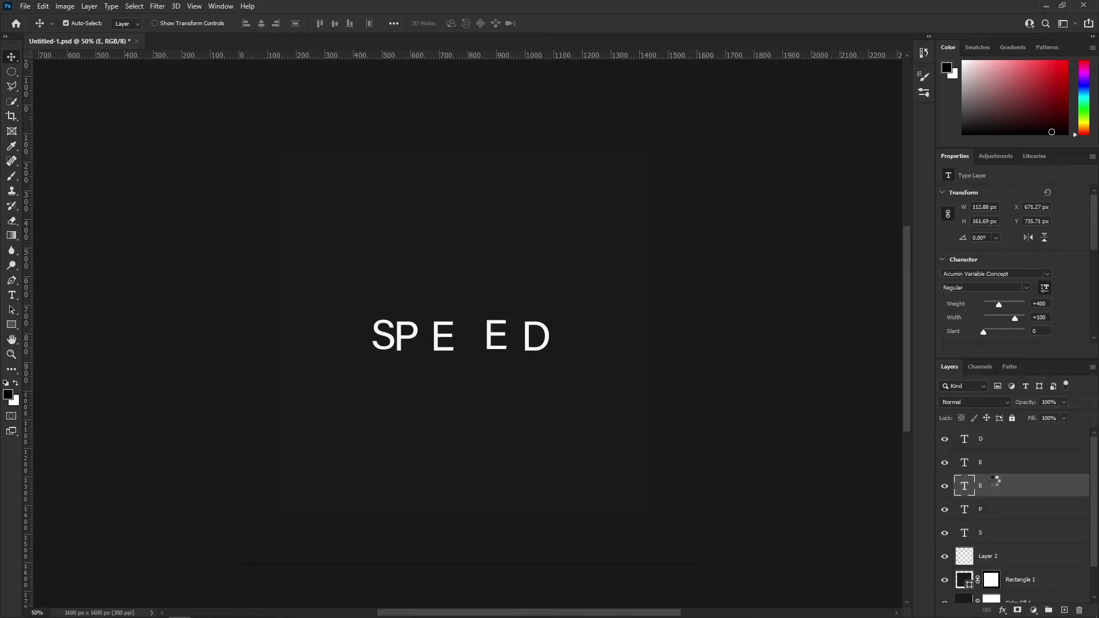
key(Left)
key(Left)
key(Left)
key(Left)
key(Left)
key(Left)
key(Left)
key(Left)
key(Left)
key(Left)
key(Left)
key(Left)
key(Left)
key(Left)
key(Left)
- Shift the second E and the D left and down so they pack tightly in line
key(Left)
key(Left)
key(Left)
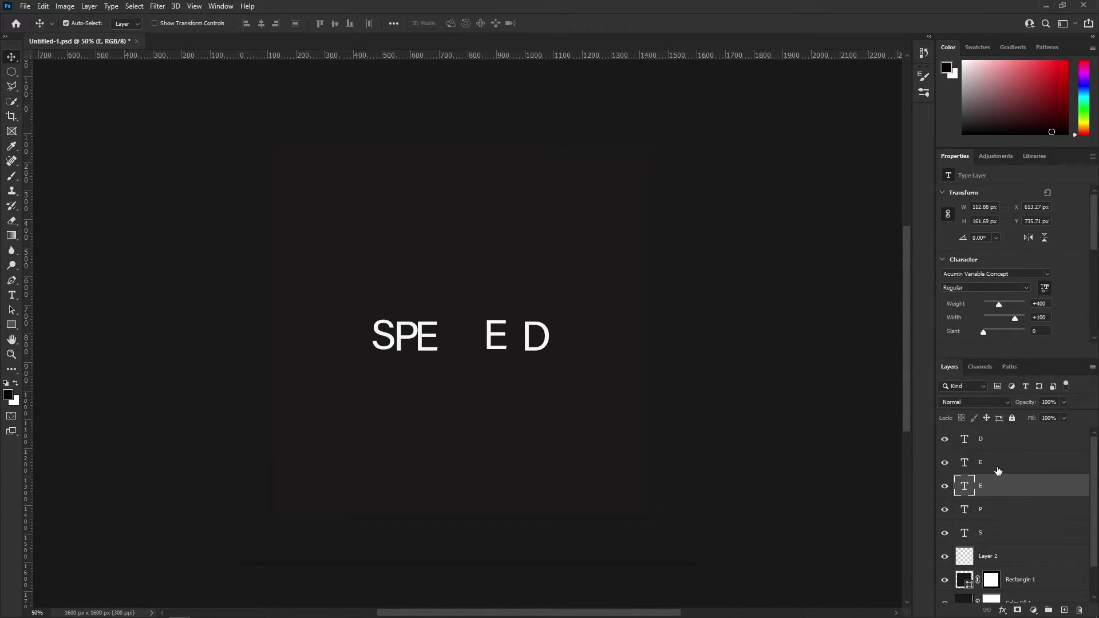
click(997, 471)
key(Left)
key(Left)
key(Left)
key(Left)
key(Left)
key(Left)
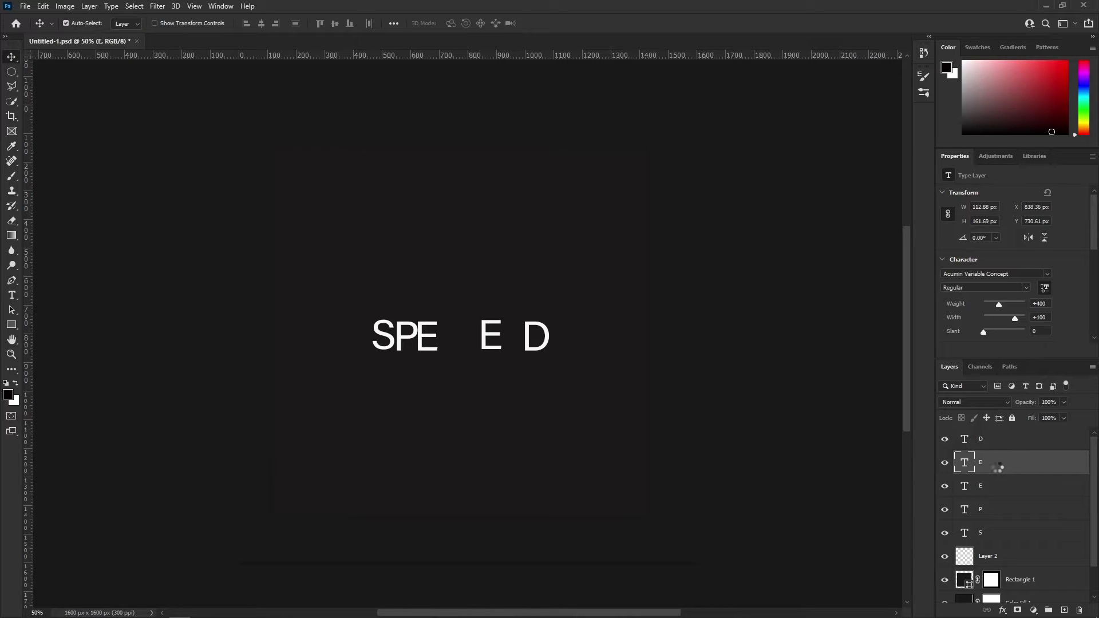
key(Left)
key(Left)
key(Left)
key(Left)
key(Left)
key(Left)
key(Left)
key(Left)
key(Left)
key(Left)
key(Left)
key(Left)
key(Left)
key(Left)
key(Left)
key(Left)
key(Left)
key(Left)
key(Left)
key(Left)
key(Left)
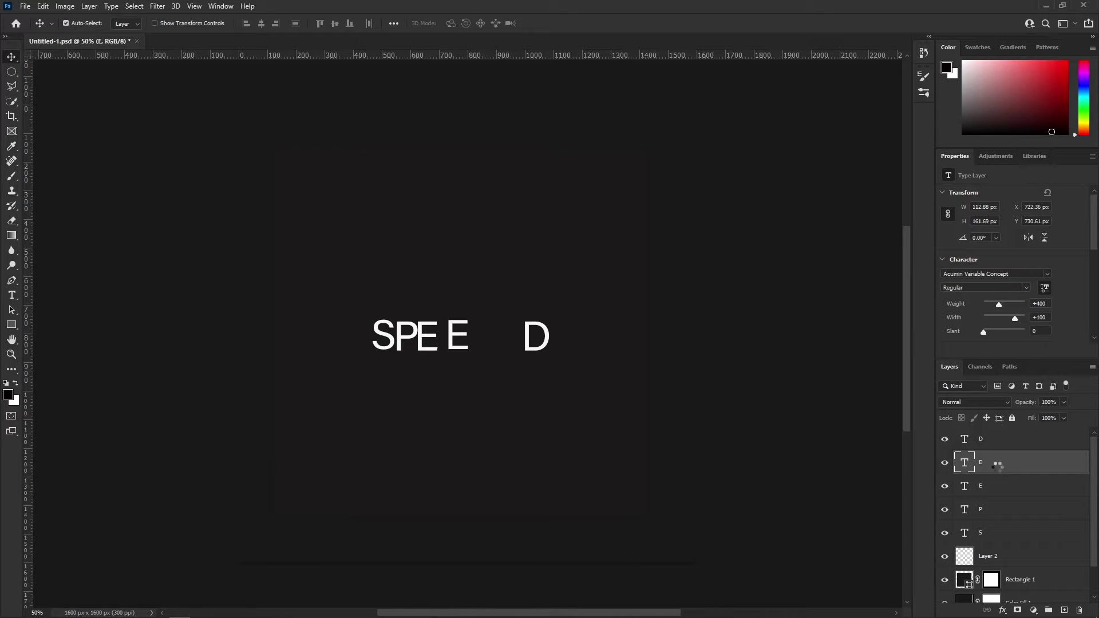
key(Left)
key(Left)
key(Left)
key(Down)
key(Down)
key(Down)
key(Left)
key(Left)
click(985, 437)
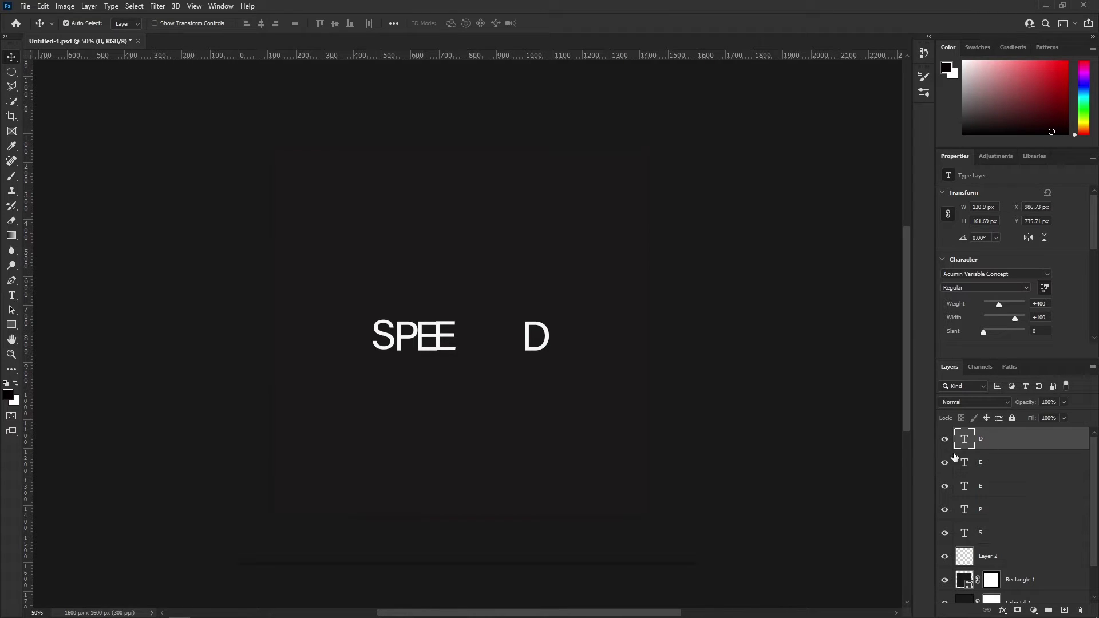
drag(536, 350, 466, 349)
key(Down)
key(Down)
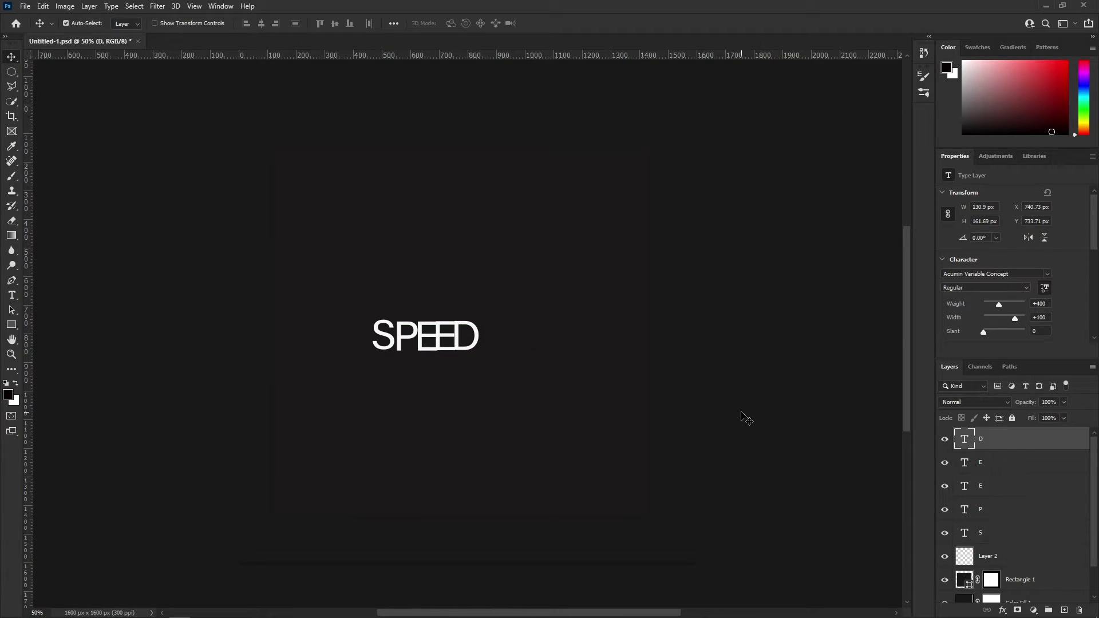
key(Down)
key(Down)
key(Down)
- Drag all five letters right together to centre SPEED, then toggle the S layer's visibility to check the overlap
ctrl+click(1012, 462)
ctrl+click(994, 496)
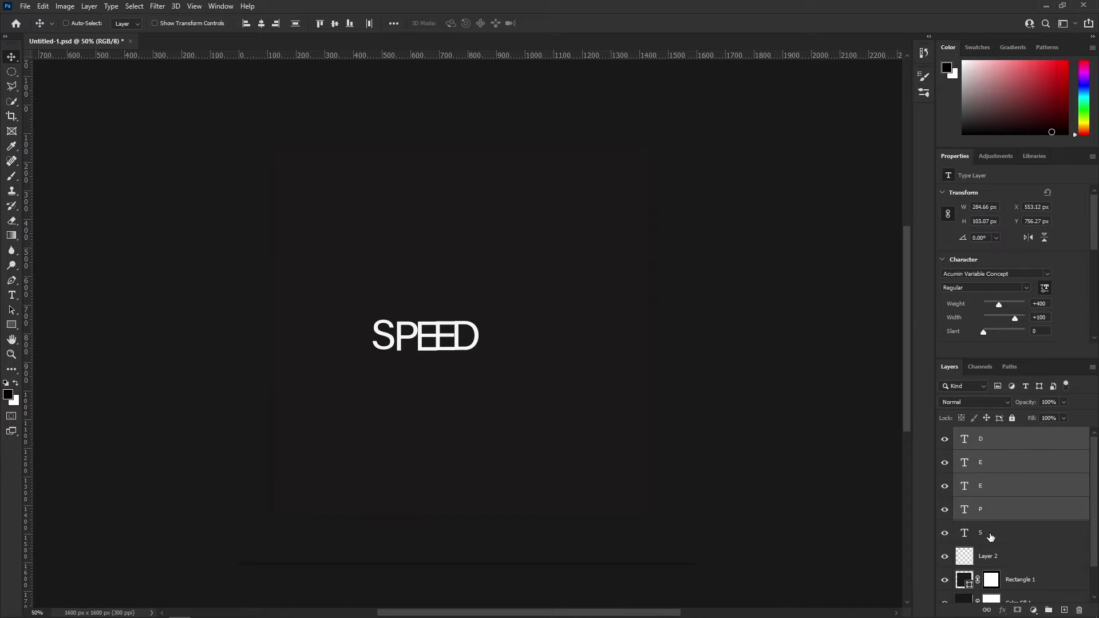
ctrl+click(991, 535)
drag(440, 345, 485, 342)
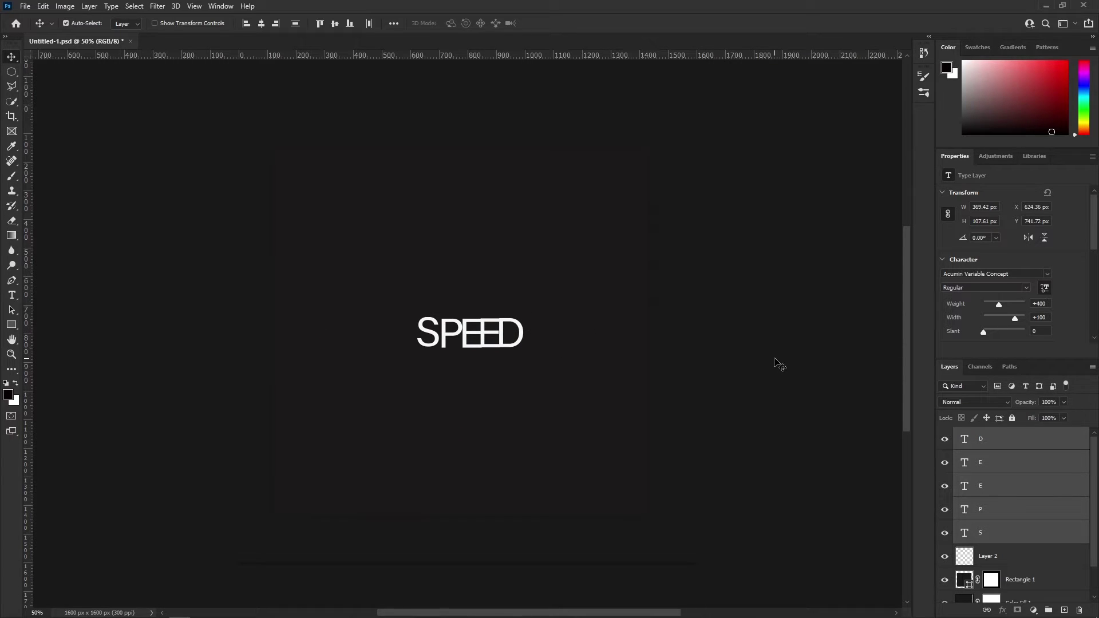
click(944, 532)
click(944, 532)
click(995, 538)
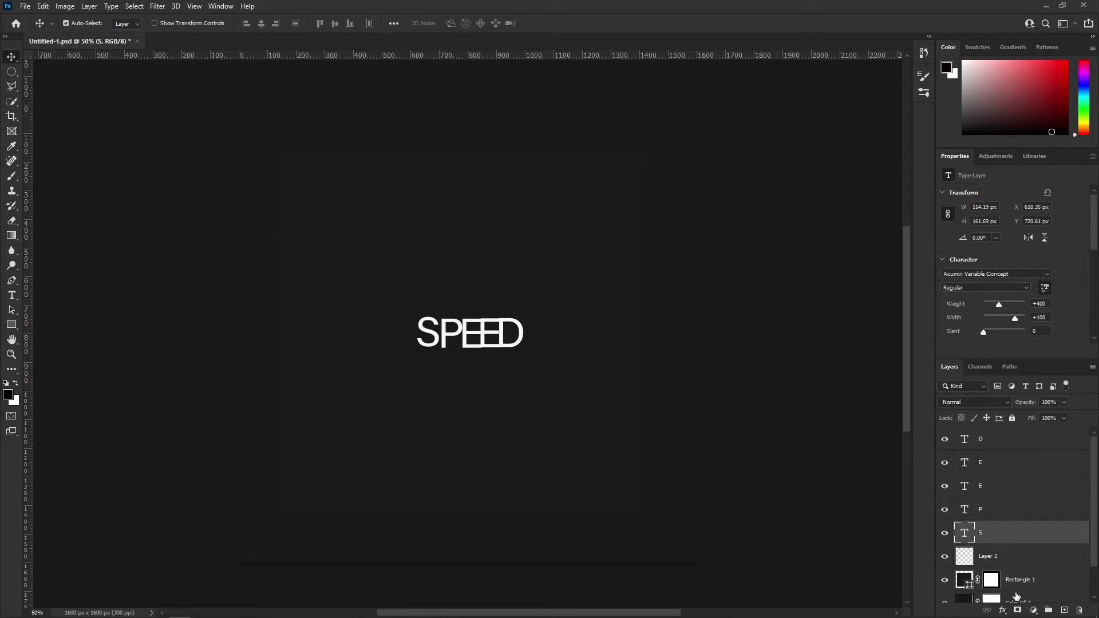
- Add a layer mask to the S and zoom in on the letters
click(1017, 610)
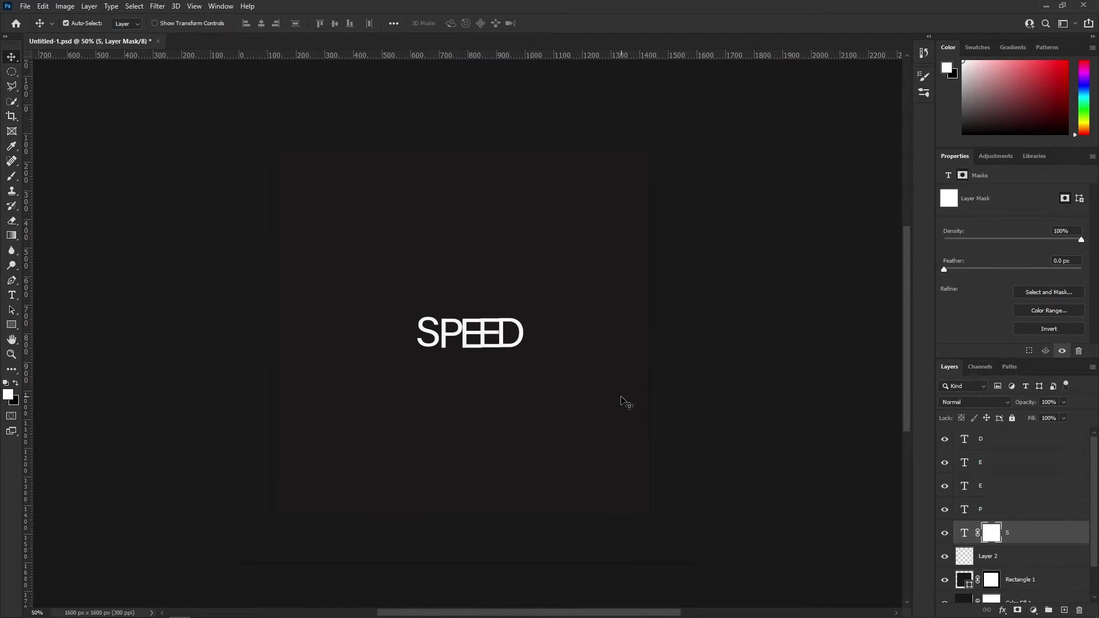
key(z)
click(482, 336)
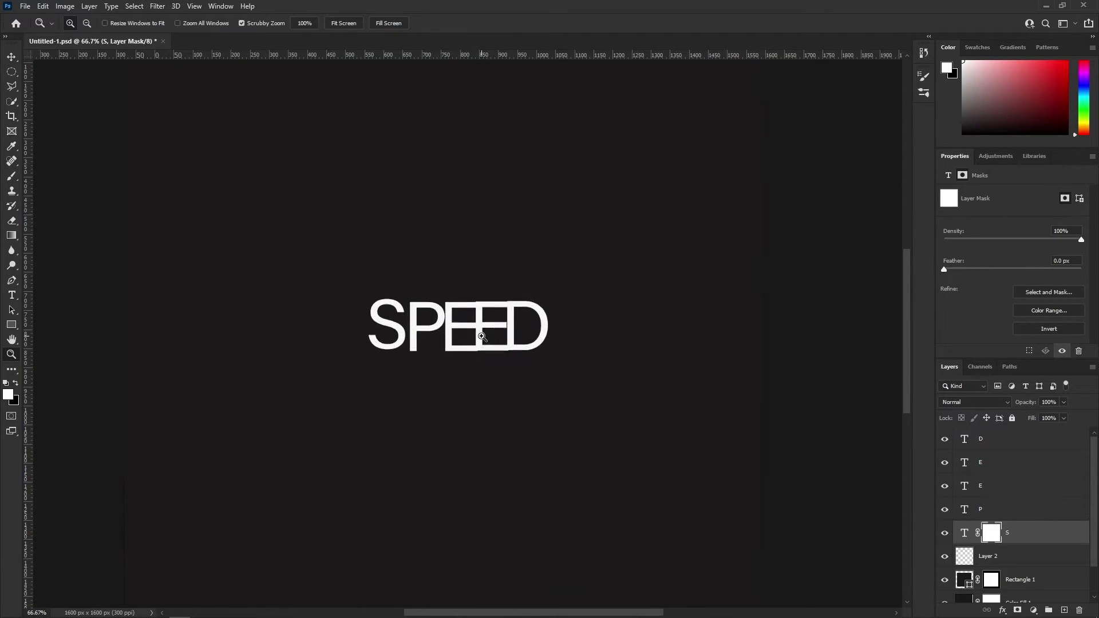
click(482, 337)
click(12, 235)
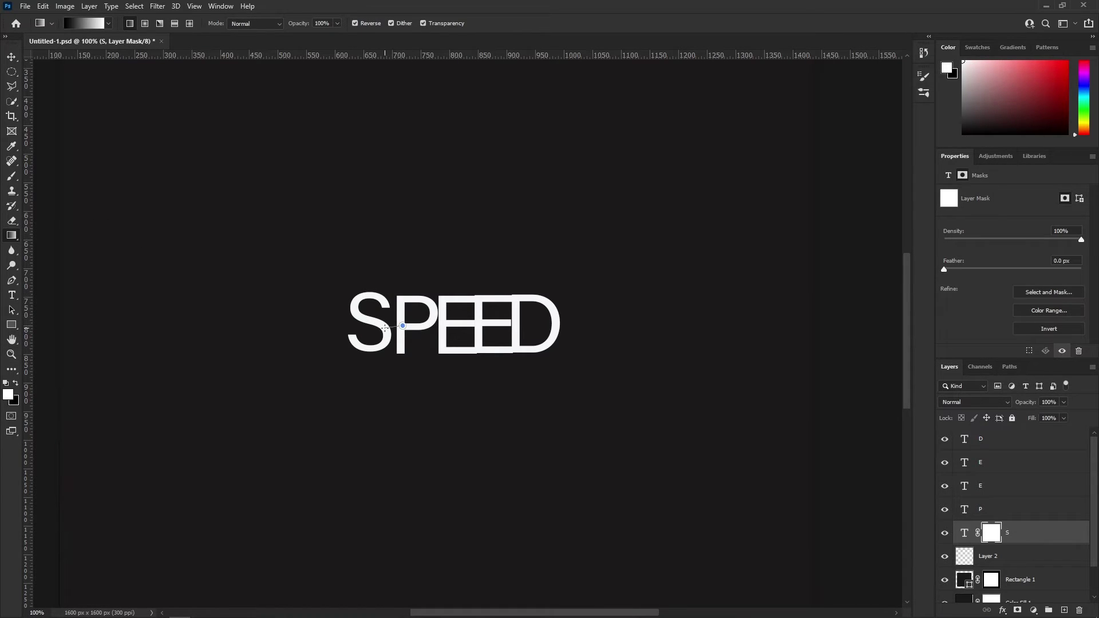
- Draw a gradient on the S mask, redoing it until the right side fades darker
drag(380, 326, 380, 325)
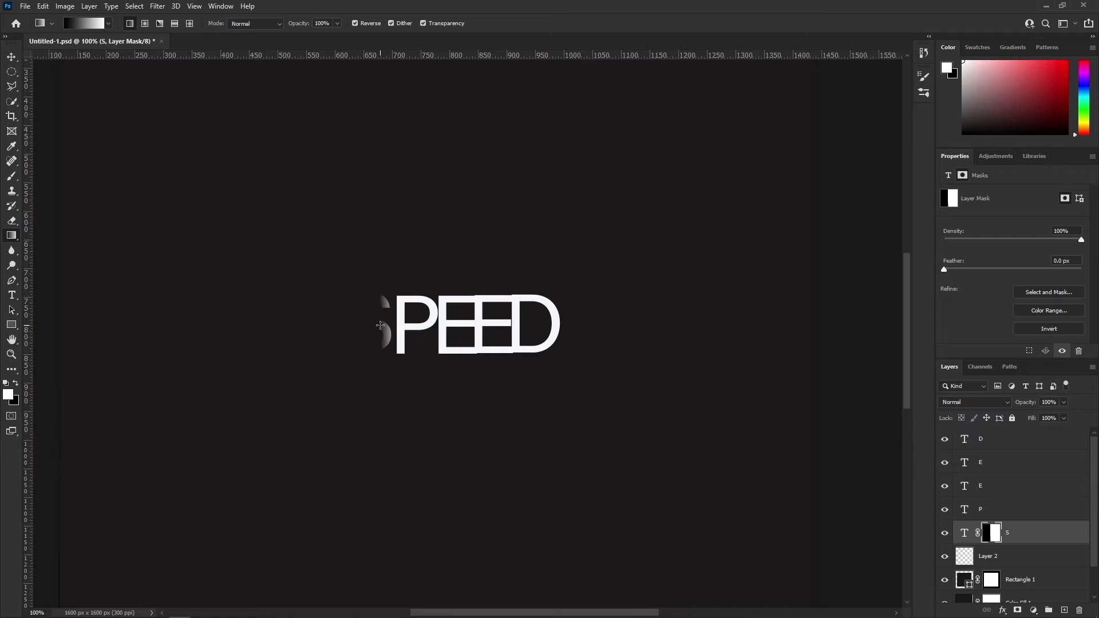
key(ctrl+z)
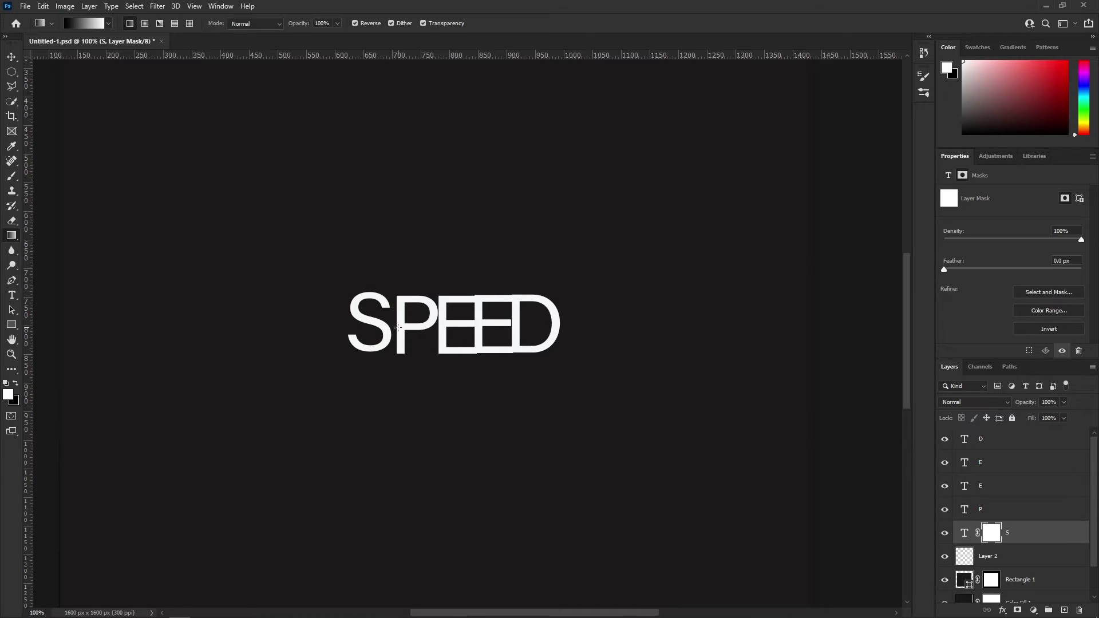
drag(397, 325, 401, 325)
key(ctrl+z)
drag(421, 325, 373, 323)
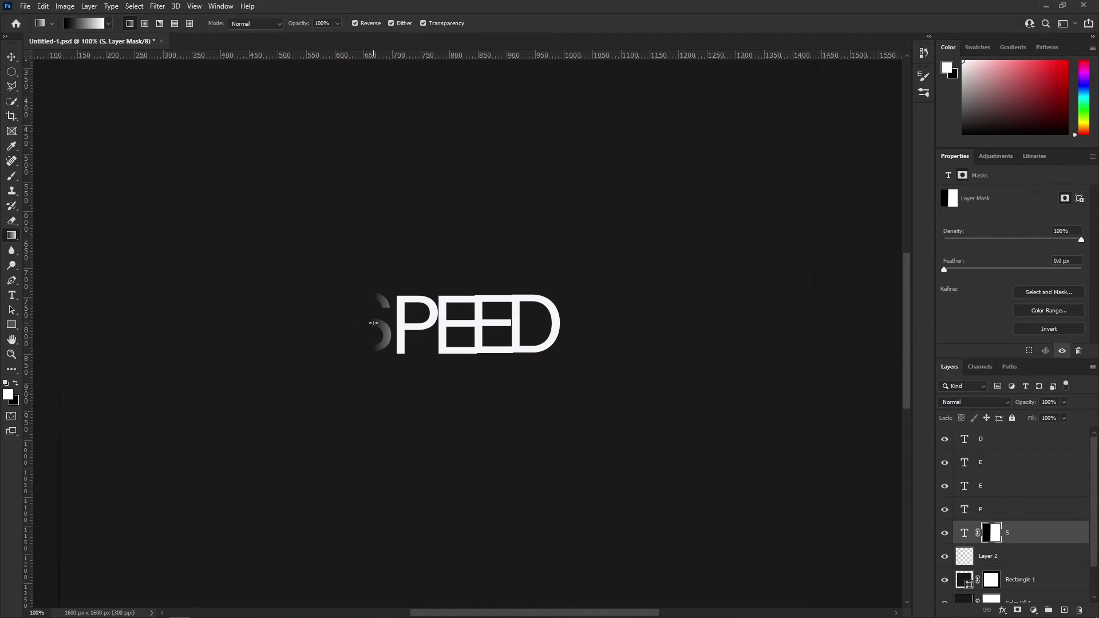
key(ctrl+z)
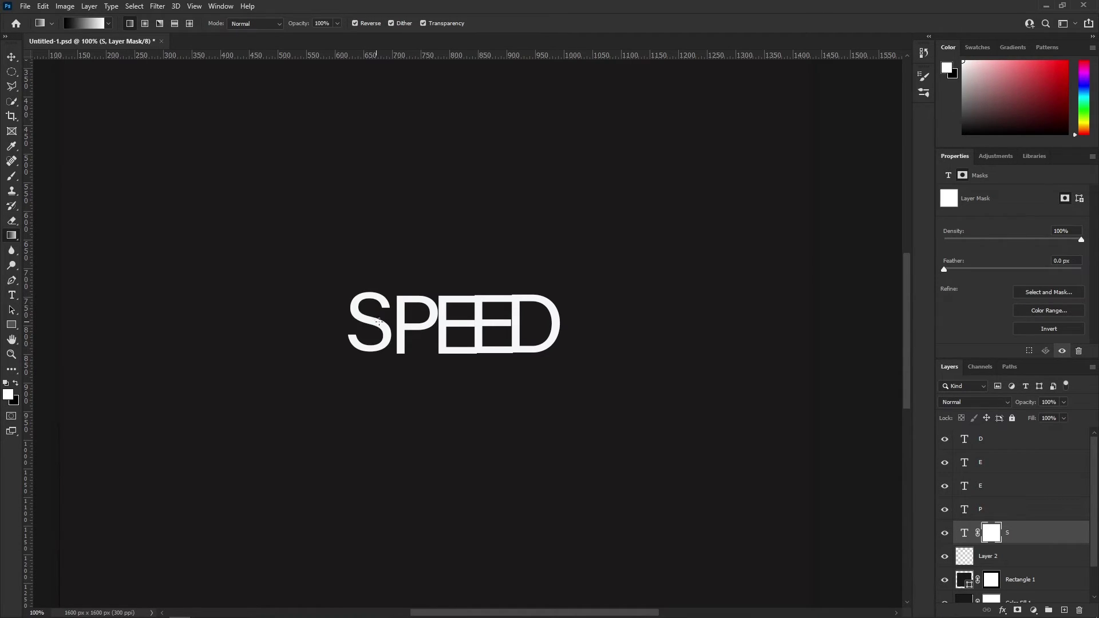
drag(379, 322, 401, 322)
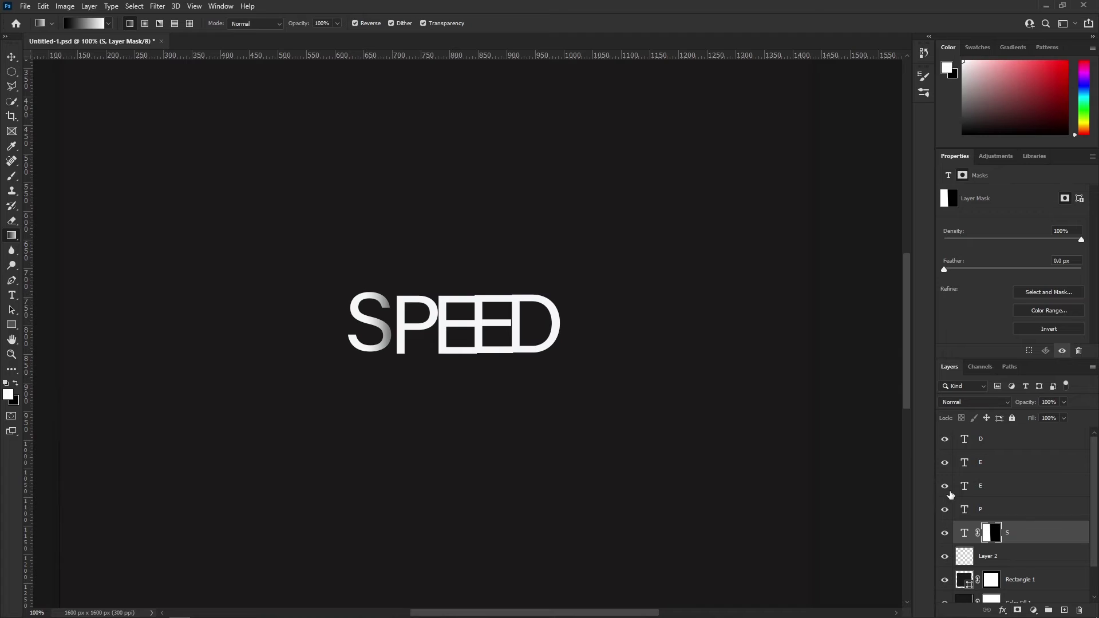
click(988, 513)
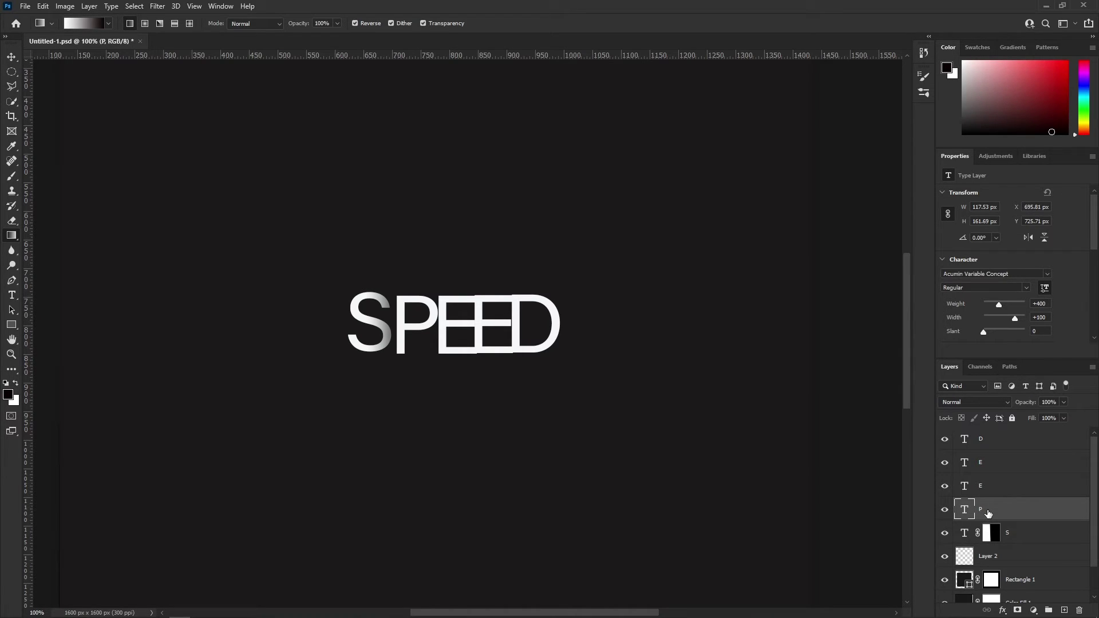
- Nudge the P three pixels left, keeping it level with the other letters
click(11, 56)
key(Left)
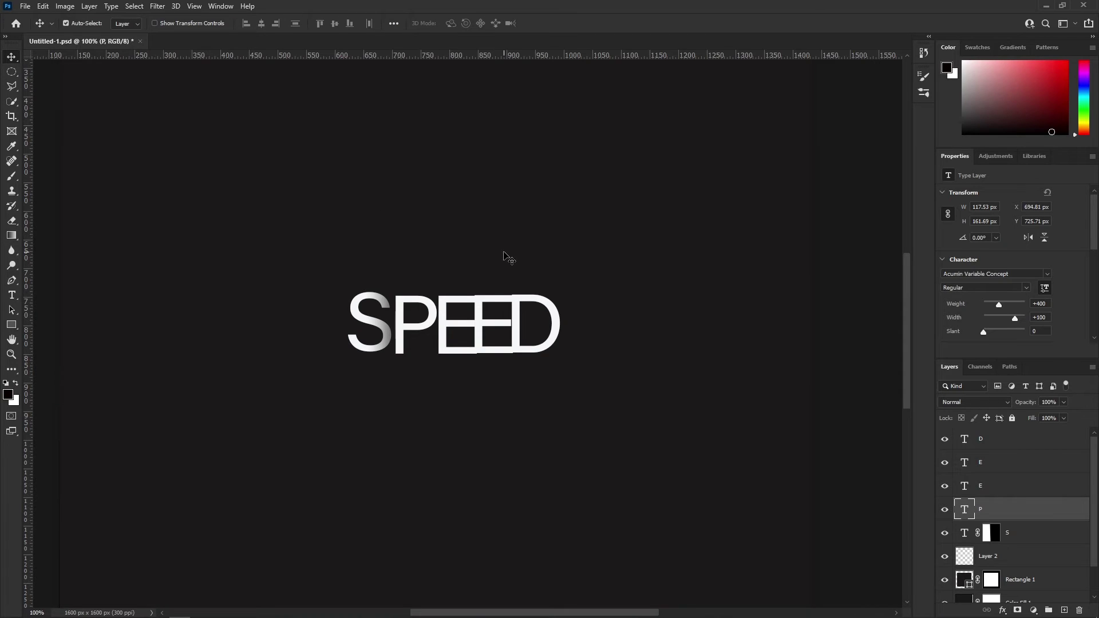
key(Left)
key(Left)
key(Up)
key(Up)
key(Left)
key(Left)
key(Left)
key(Left)
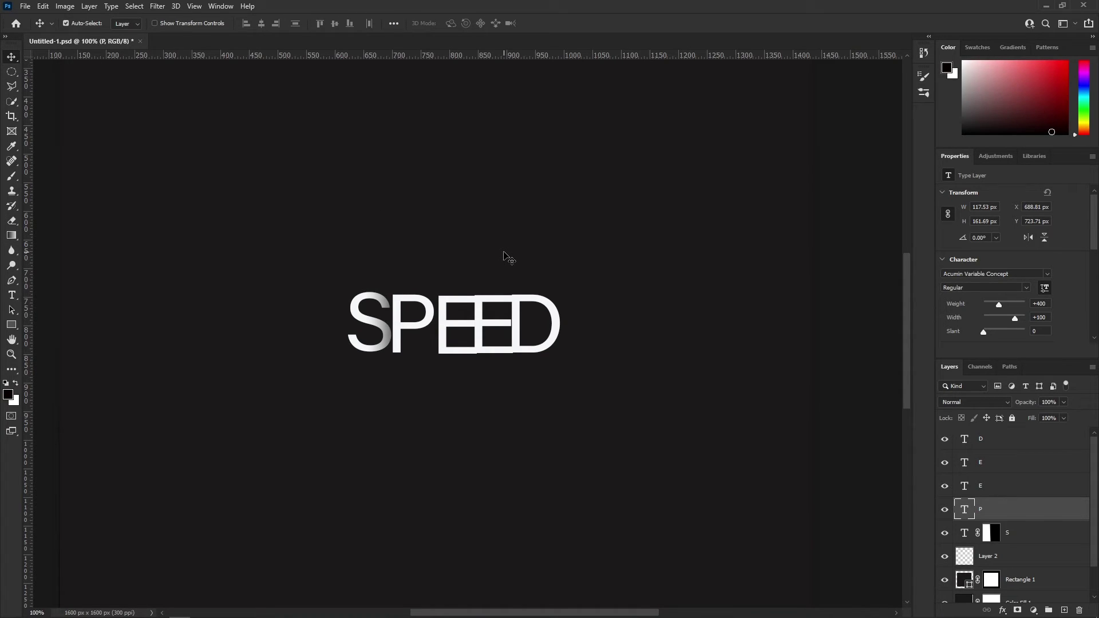
key(Down)
- Shift the lower E two pixels and the upper E three pixels left
click(988, 490)
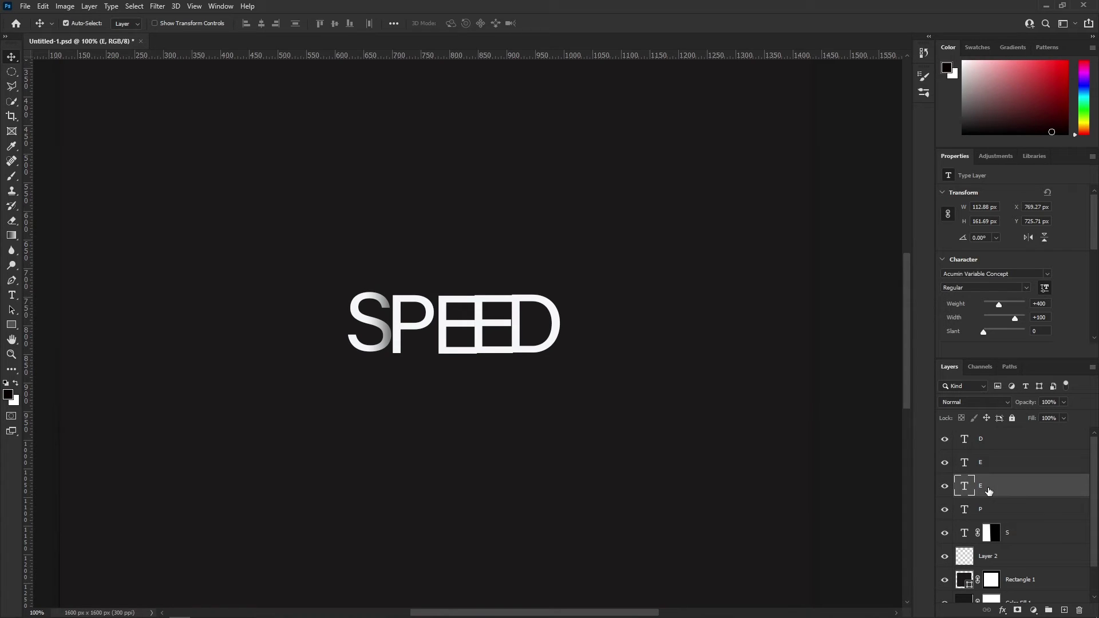
key(Left)
key(Left)
key(Left)
key(Left)
key(Left)
key(Left)
key(Left)
key(Left)
key(Left)
key(Left)
key(Left)
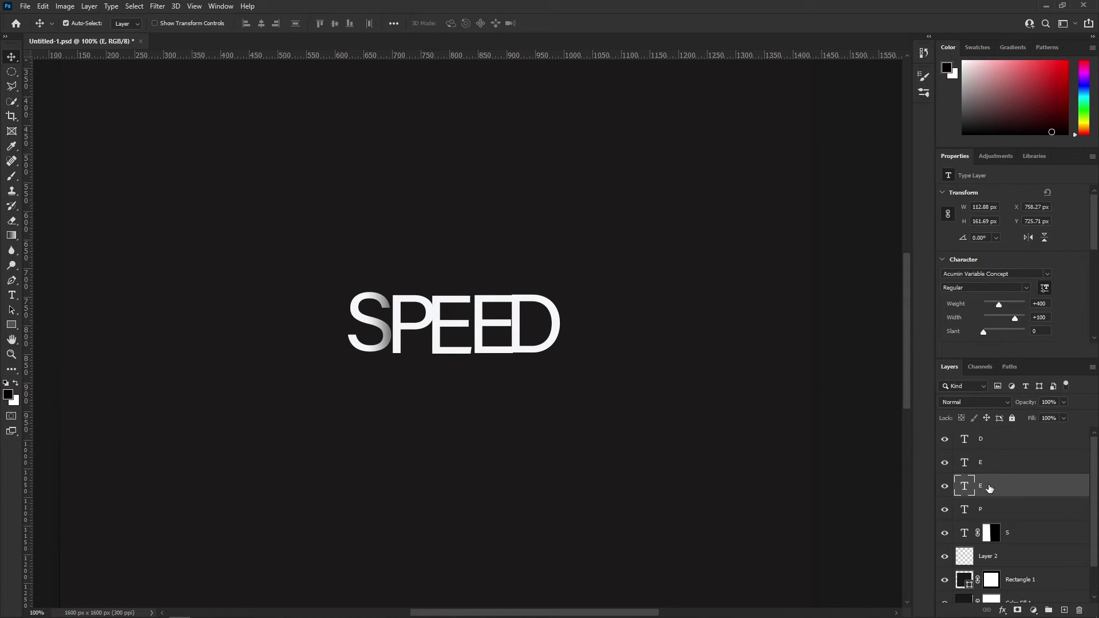
click(991, 465)
key(Left)
key(Left)
key(Left)
key(Left)
key(Left)
key(Left)
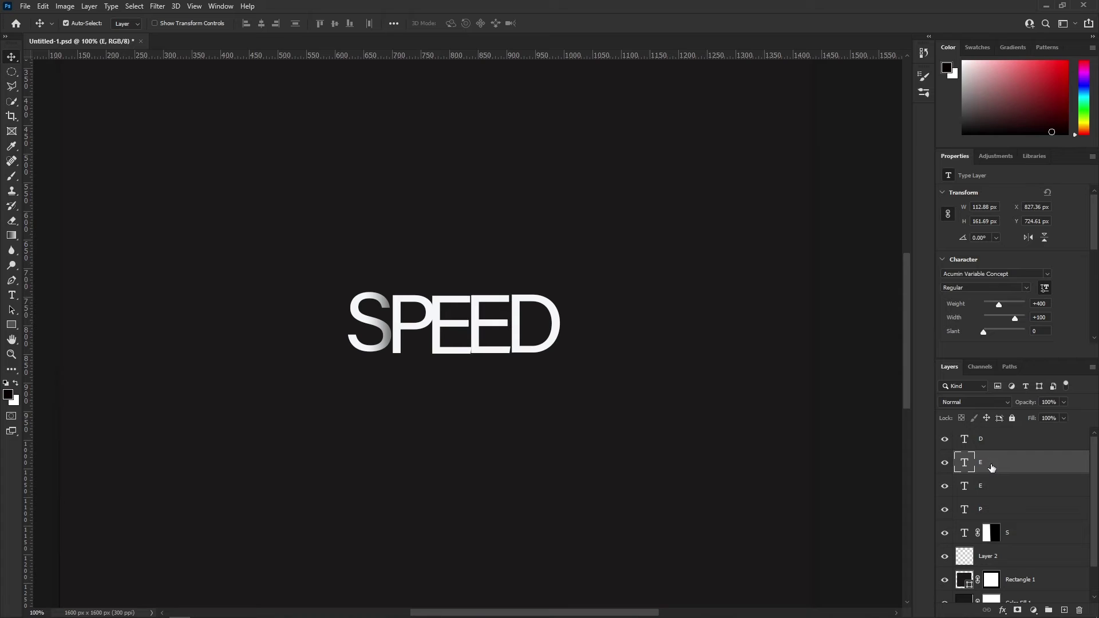
key(Left)
key(Left)
key(Left)
key(Left)
key(Left)
click(990, 438)
key(Left)
key(Left)
key(Left)
key(Left)
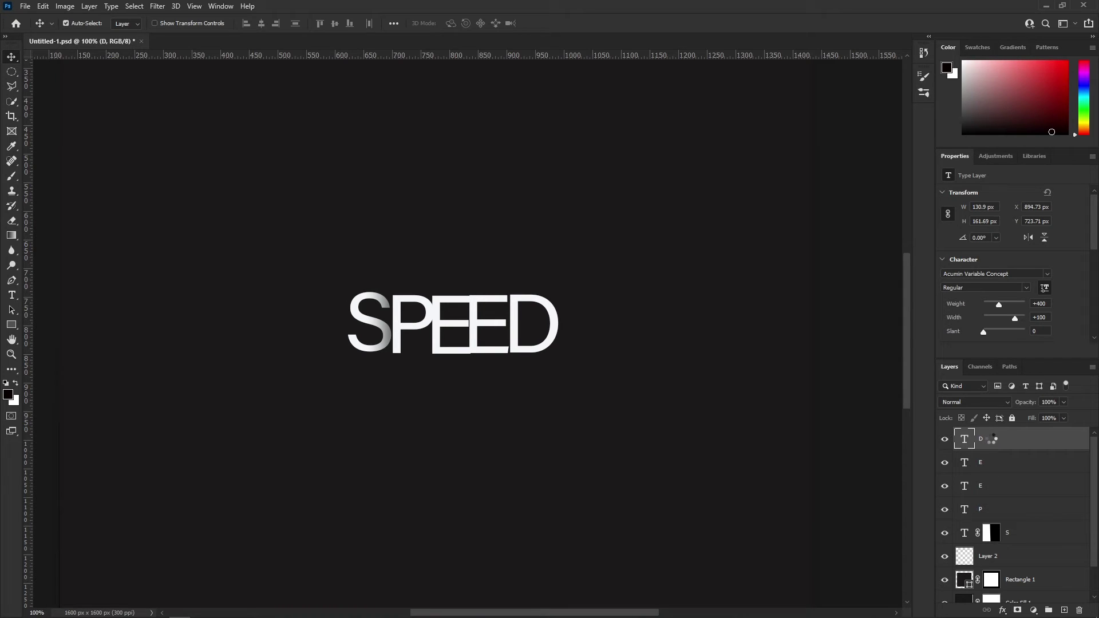
key(Left)
key(Left)
key(Left)
click(991, 508)
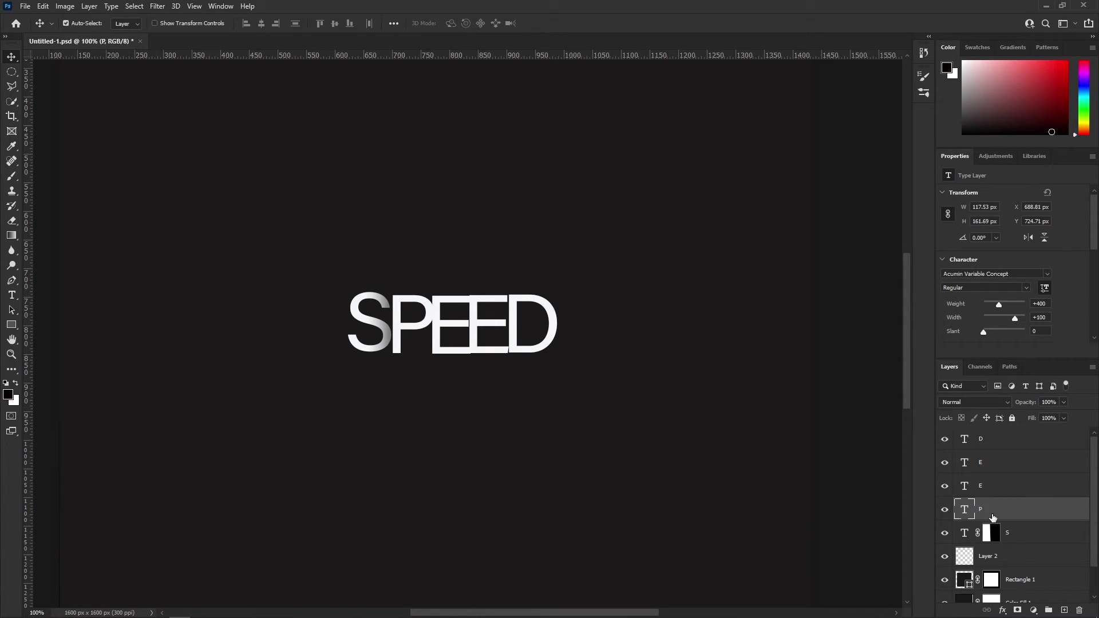
- Add a layer mask to the P and draw a gradient darkening its right side
click(1017, 610)
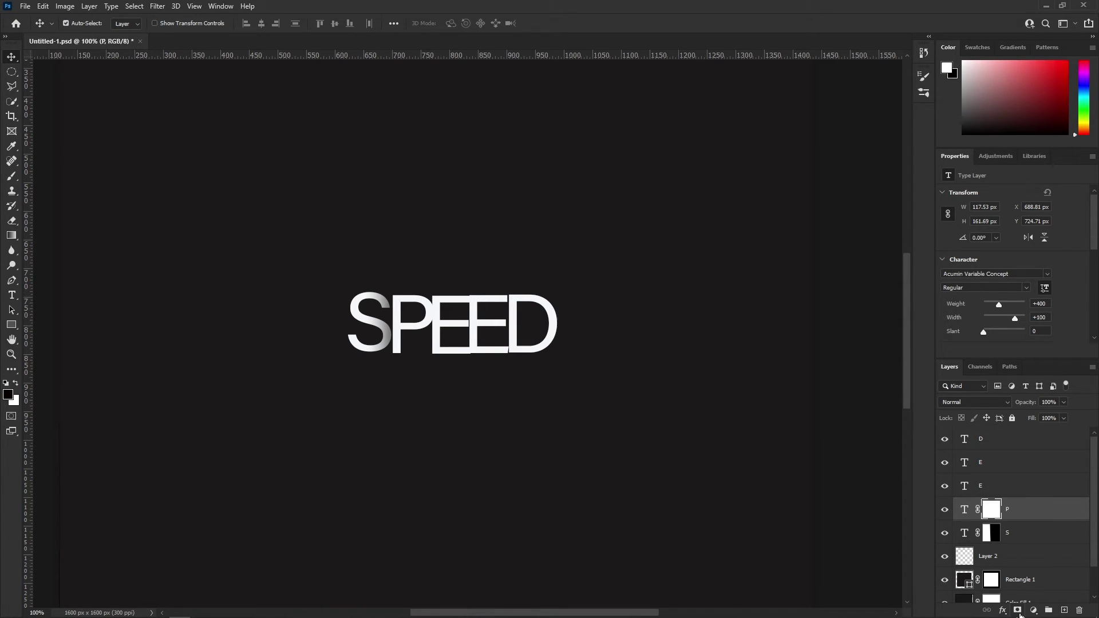
click(11, 235)
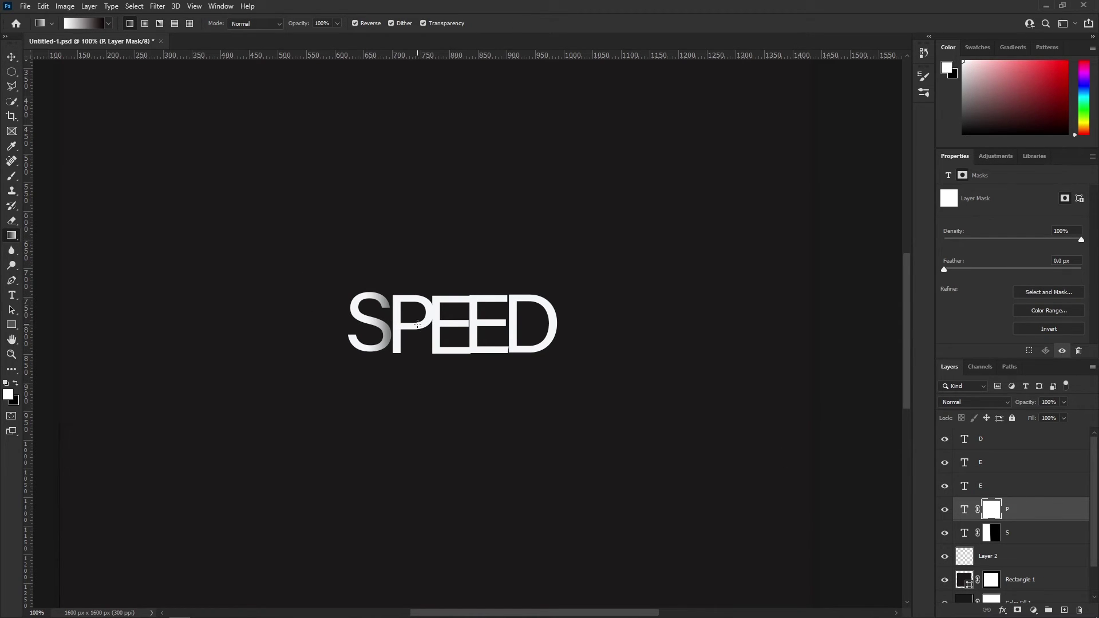
drag(450, 322, 457, 324)
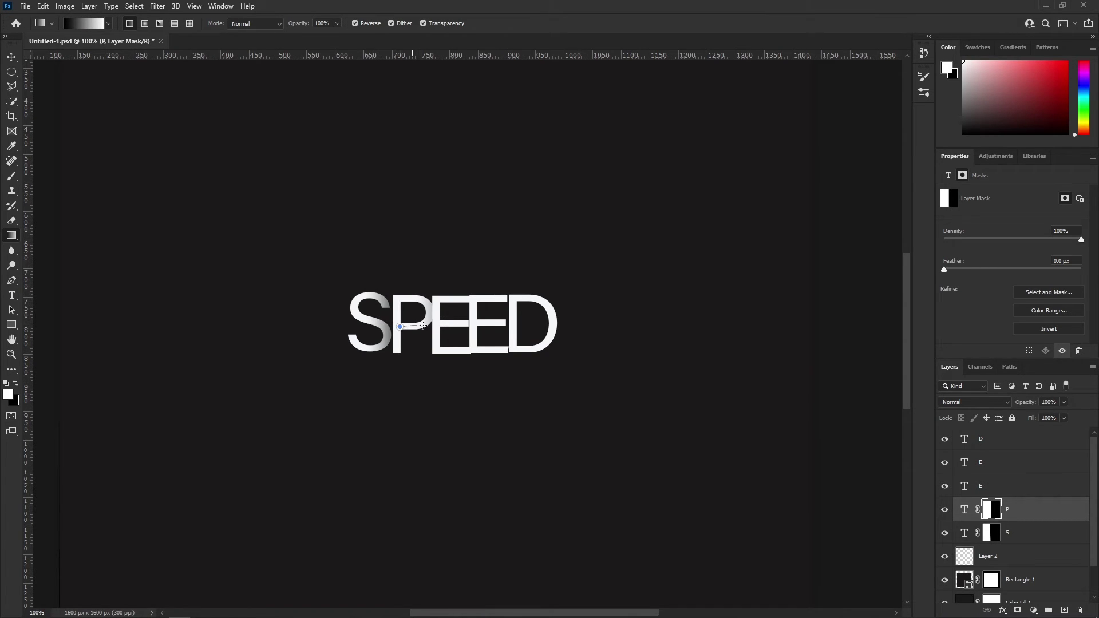
drag(424, 325, 462, 325)
- Mask the first E and redraw its gradient until the fade across the crossbar looks right
click(1005, 491)
click(1017, 610)
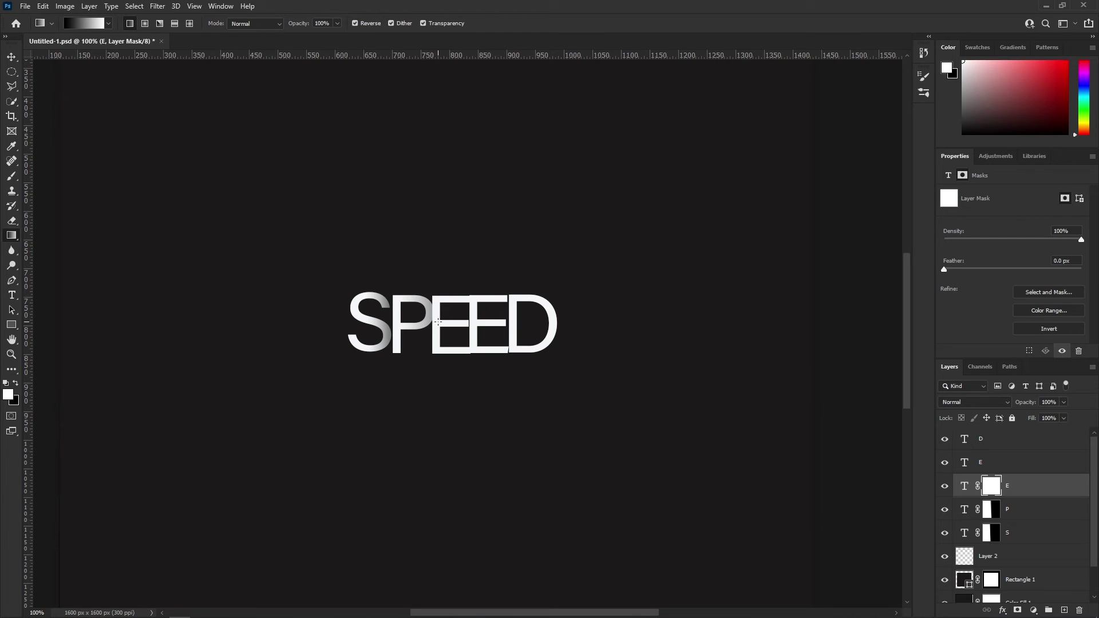
drag(468, 321, 510, 323)
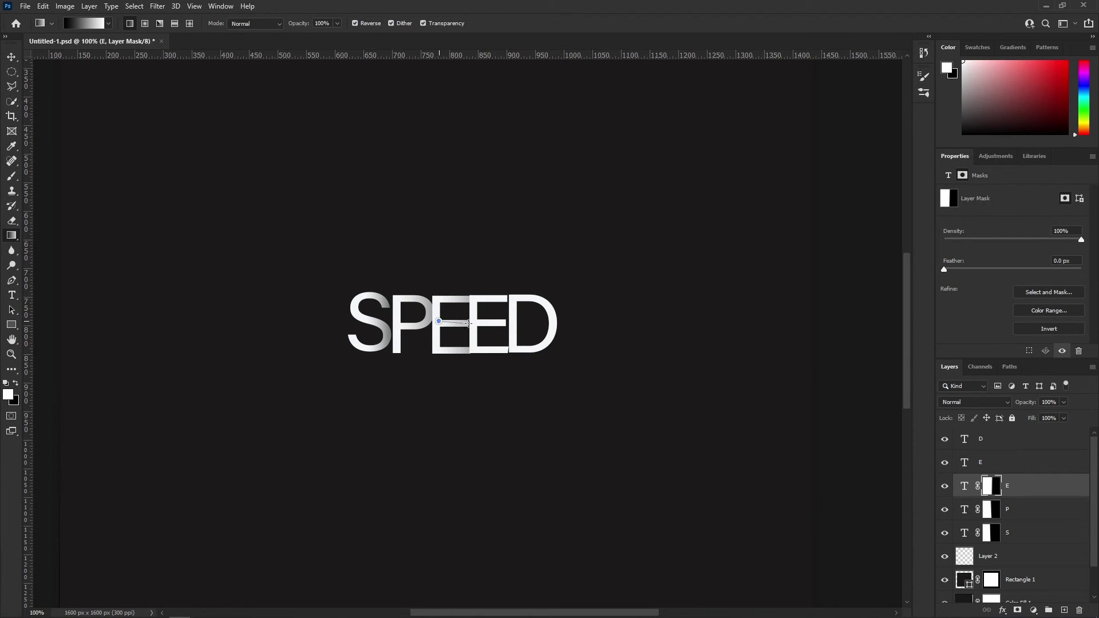
drag(468, 323, 501, 324)
drag(441, 324, 514, 321)
drag(440, 327, 495, 322)
- Give the second E layer a mask with a gradient fading its right side toward the D
click(1003, 463)
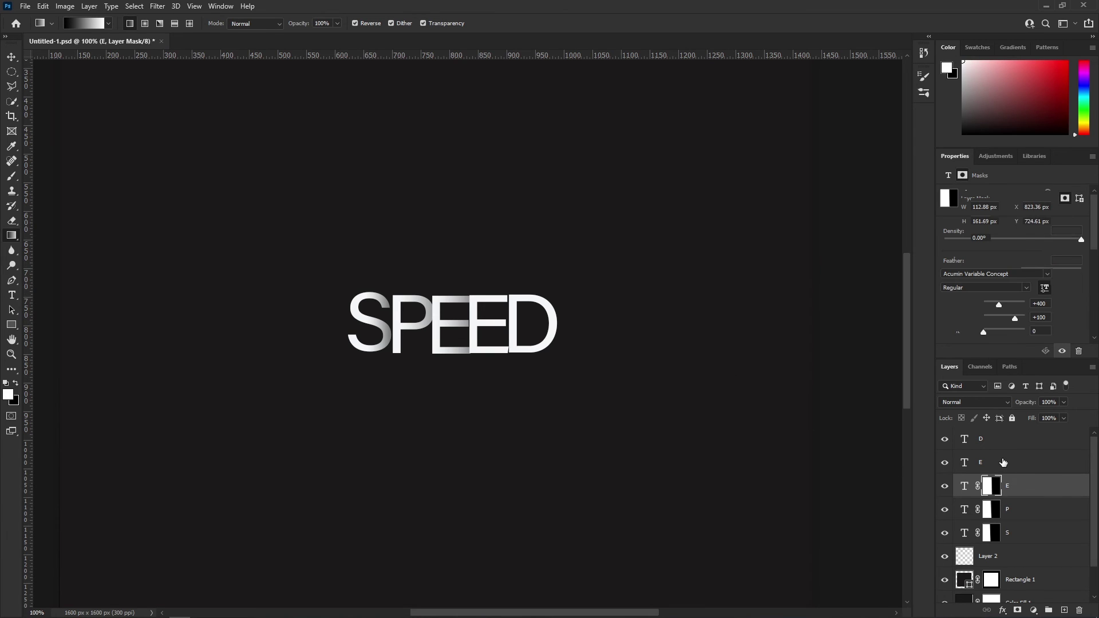
click(1018, 610)
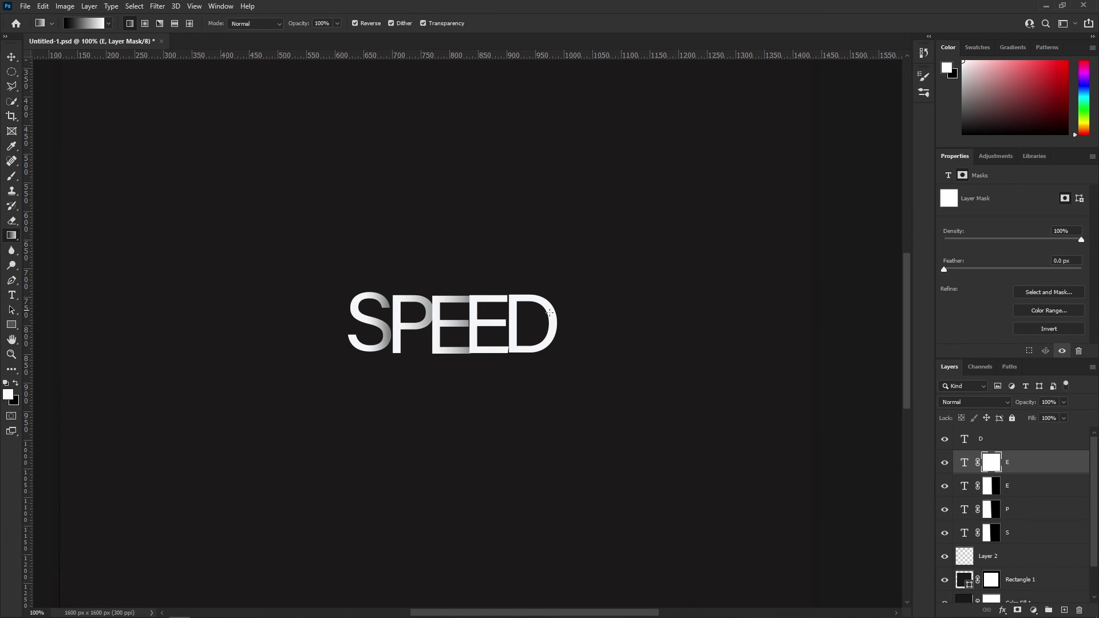
mouse_move(489, 321)
mouse_down()
mouse_move(555, 321)
mouse_move(515, 323)
mouse_up()
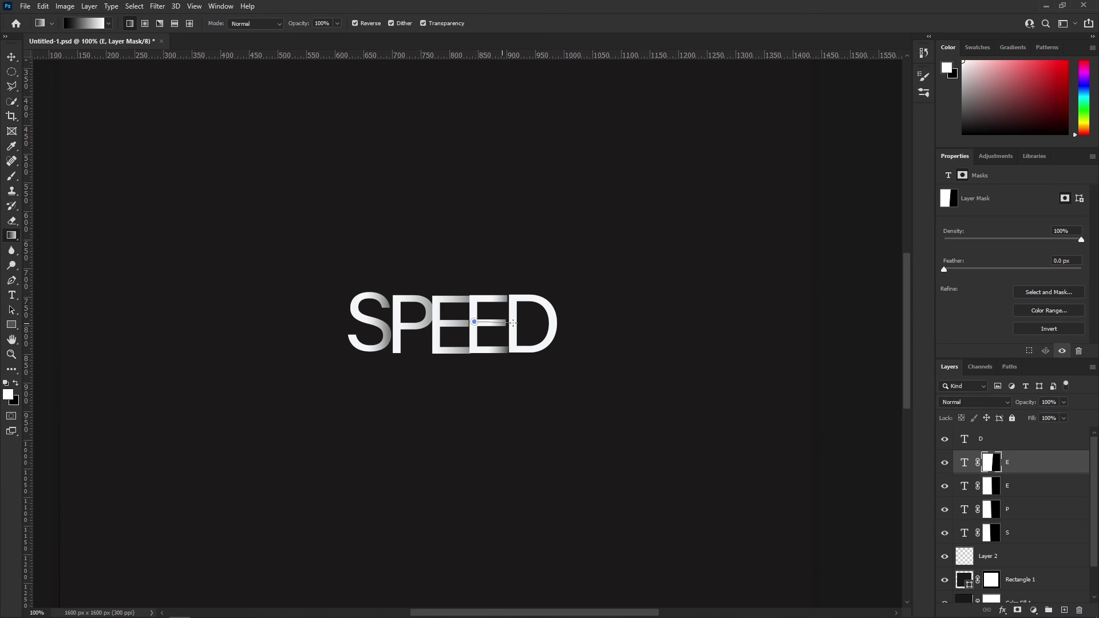
drag(513, 322, 515, 324)
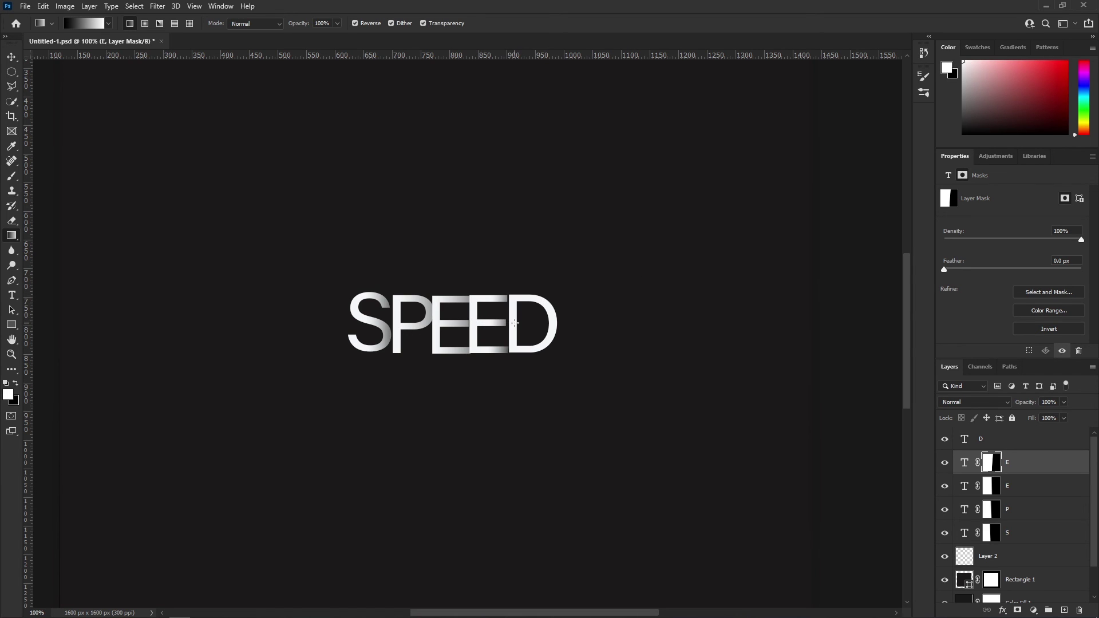
- Return to the Move tool and zoom out to view the whole canvas
click(12, 59)
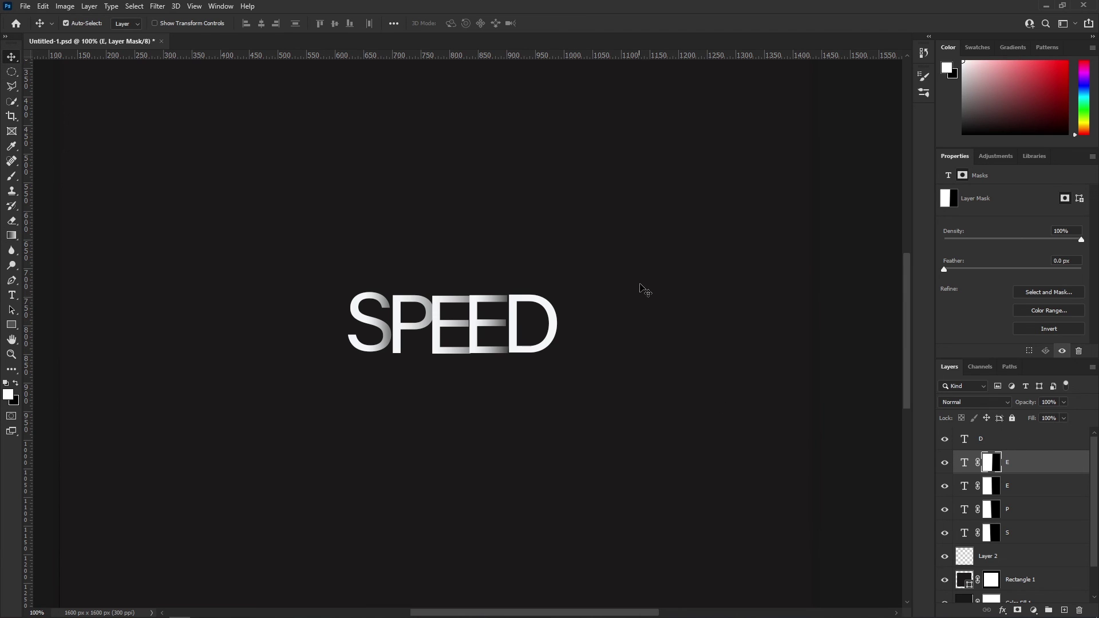
key(ctrl)
key(ctrl+minus)
key(ctrl+minus)
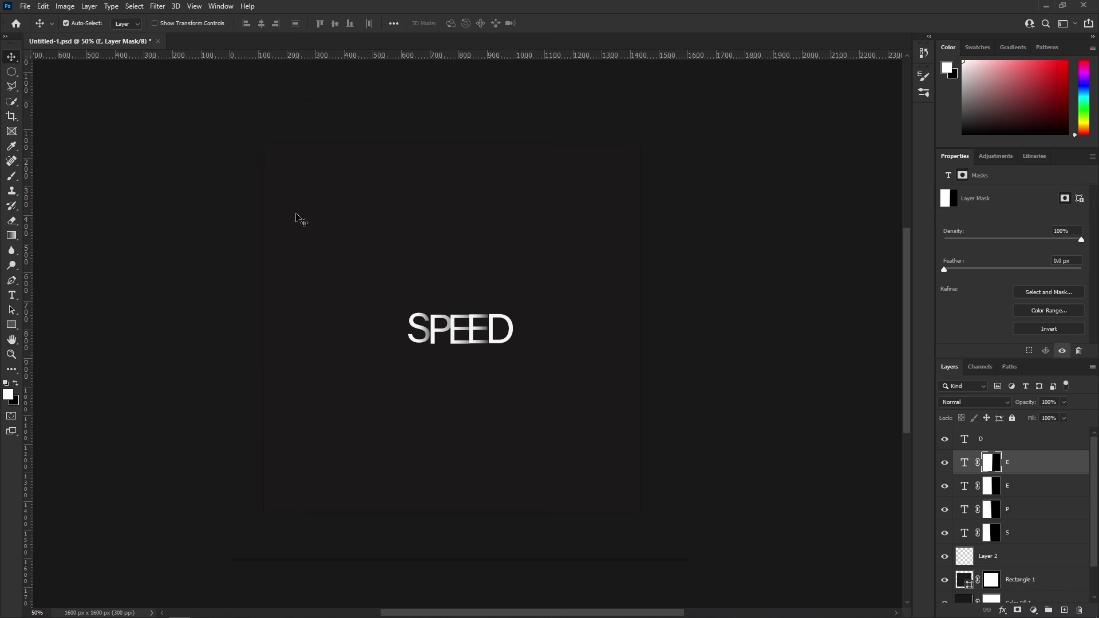
scroll(499, 447, up, 1)
scroll(500, 447, down, 1)
scroll(498, 438, down, 1)
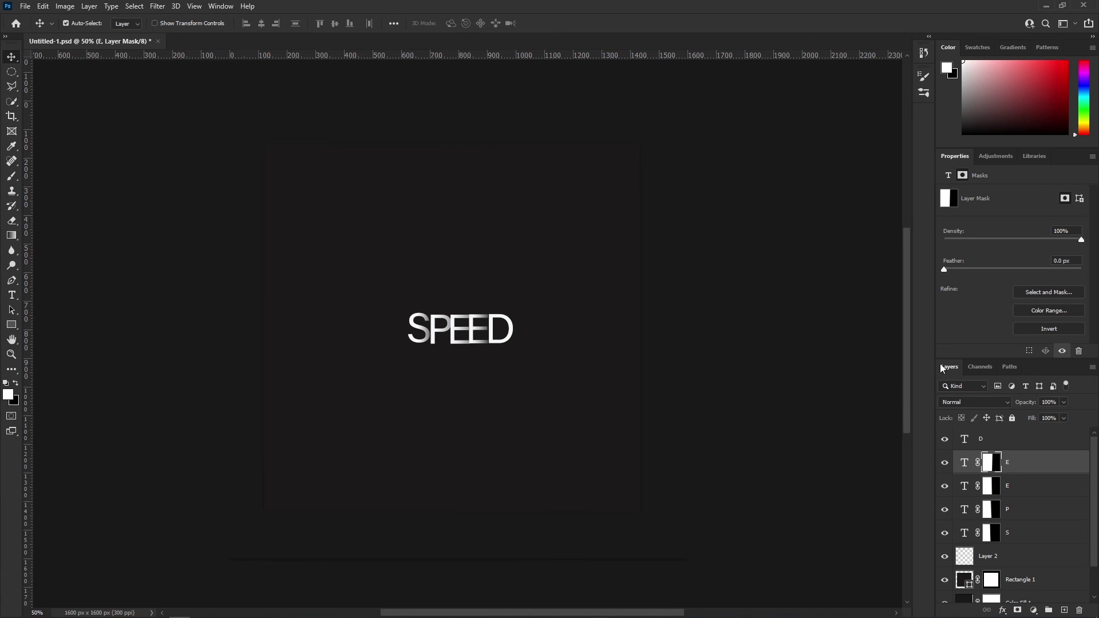